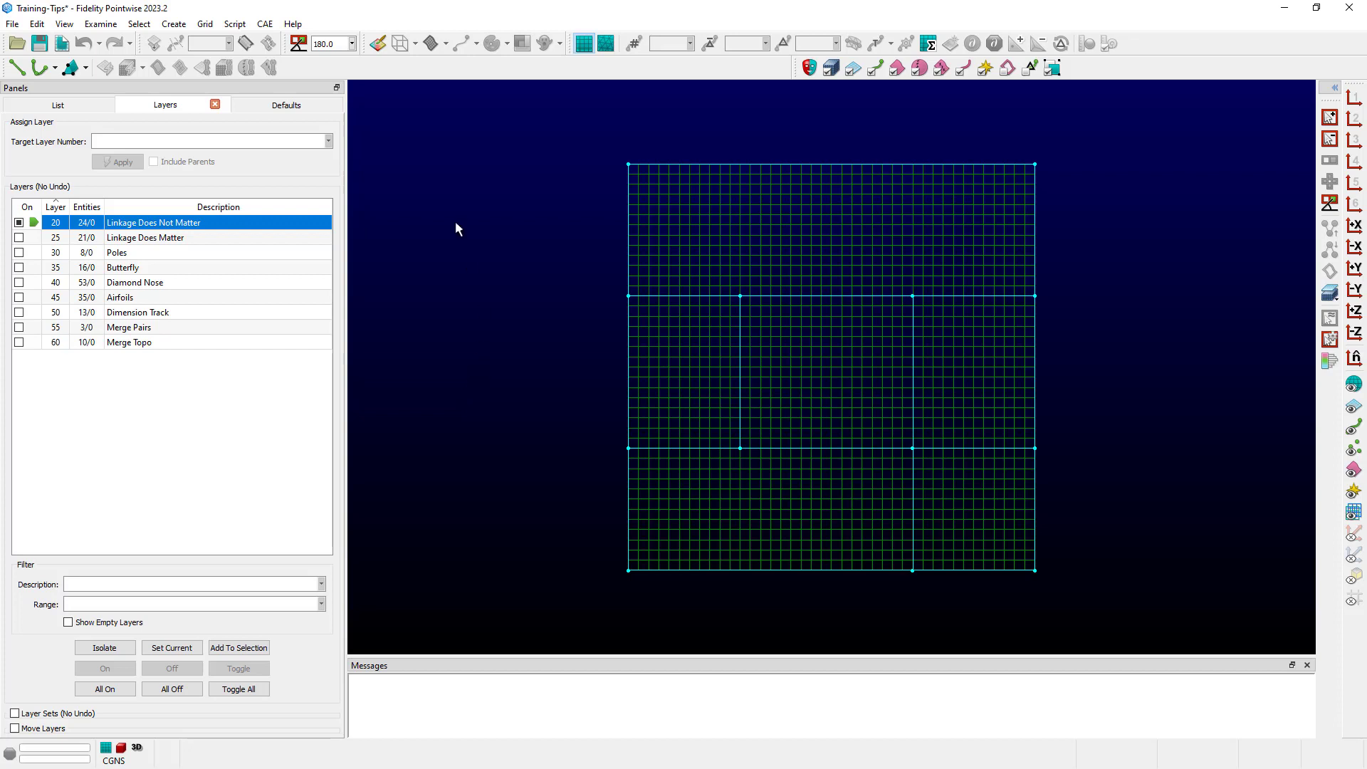
# Step: Begin manual structured block assembly via Create > Assemble Special > Block
pyautogui.click(173, 24)
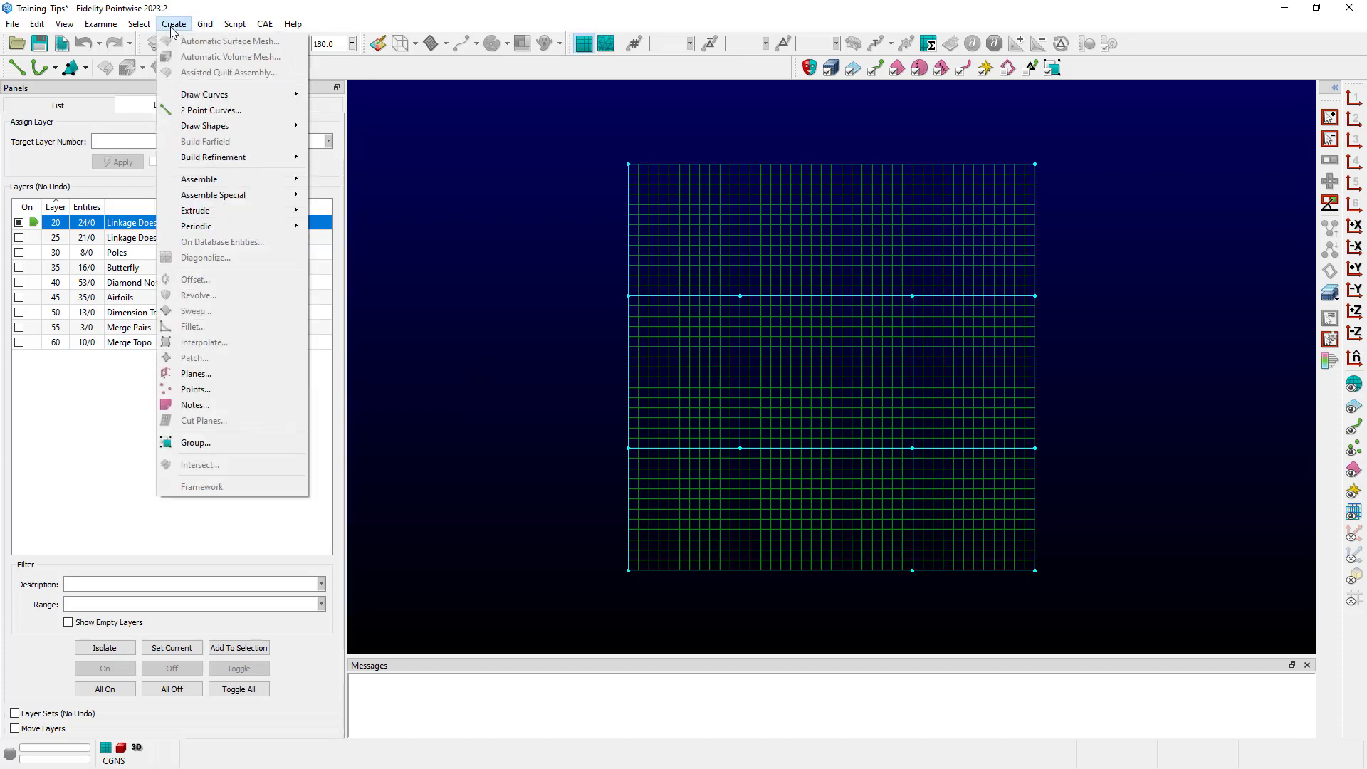
pyautogui.moveTo(214, 195)
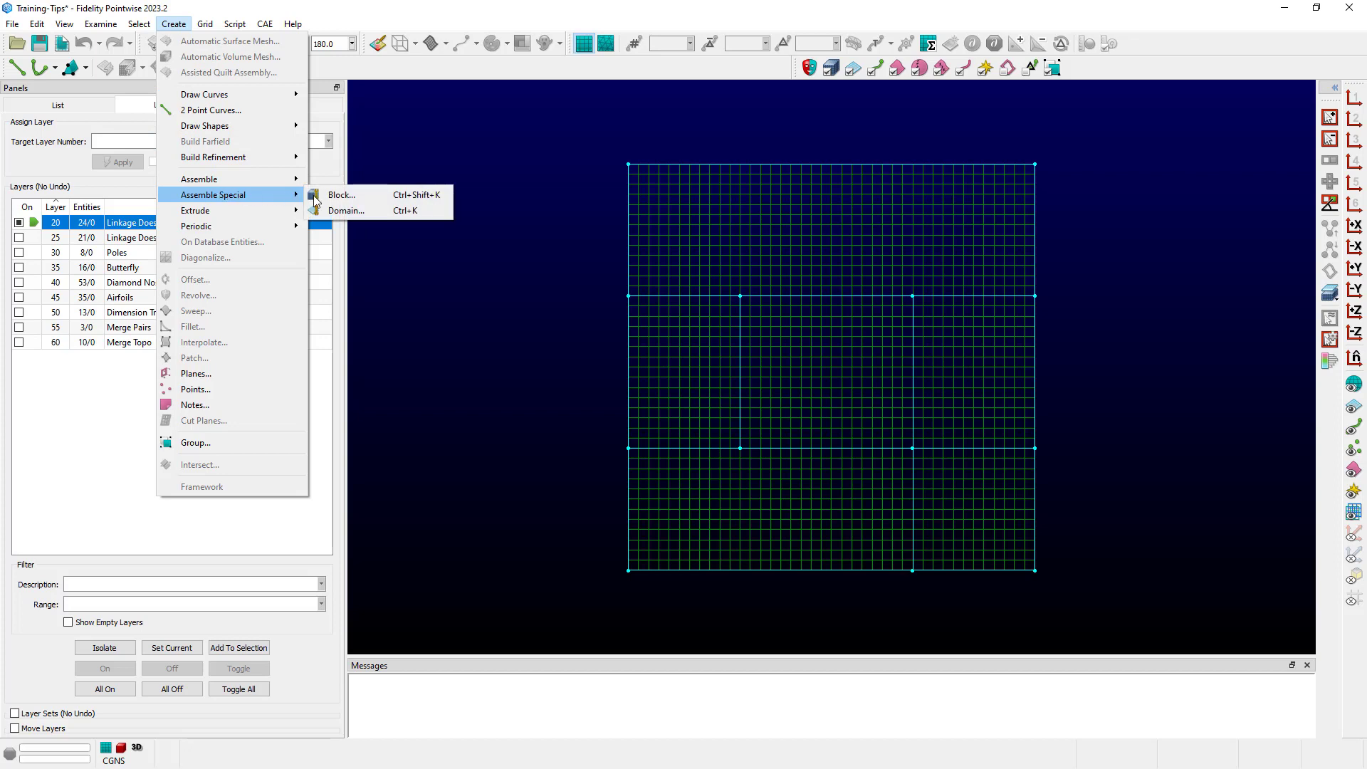
pyautogui.click(340, 195)
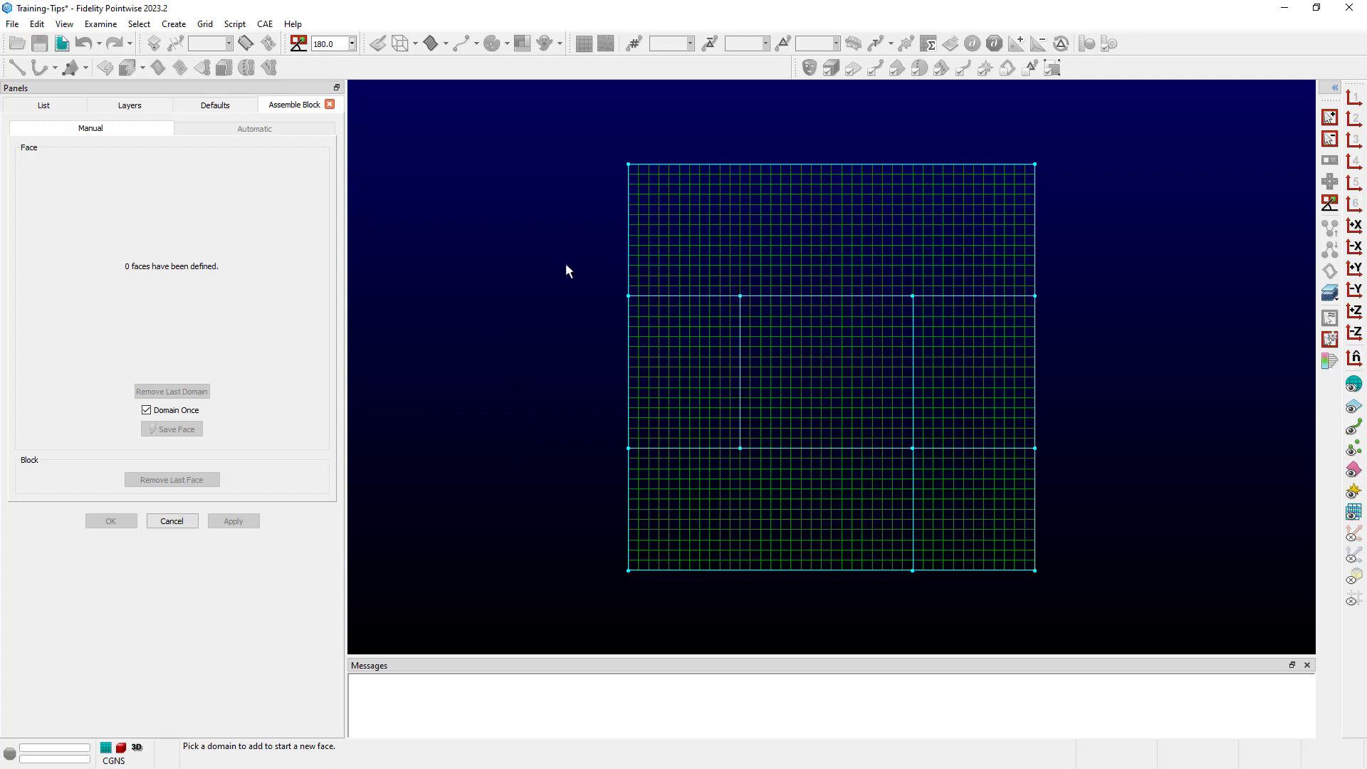
# Step: Pick the top, right-middle, lower-right, lower-left and left-middle domains into the face diagram
pyautogui.click(678, 259)
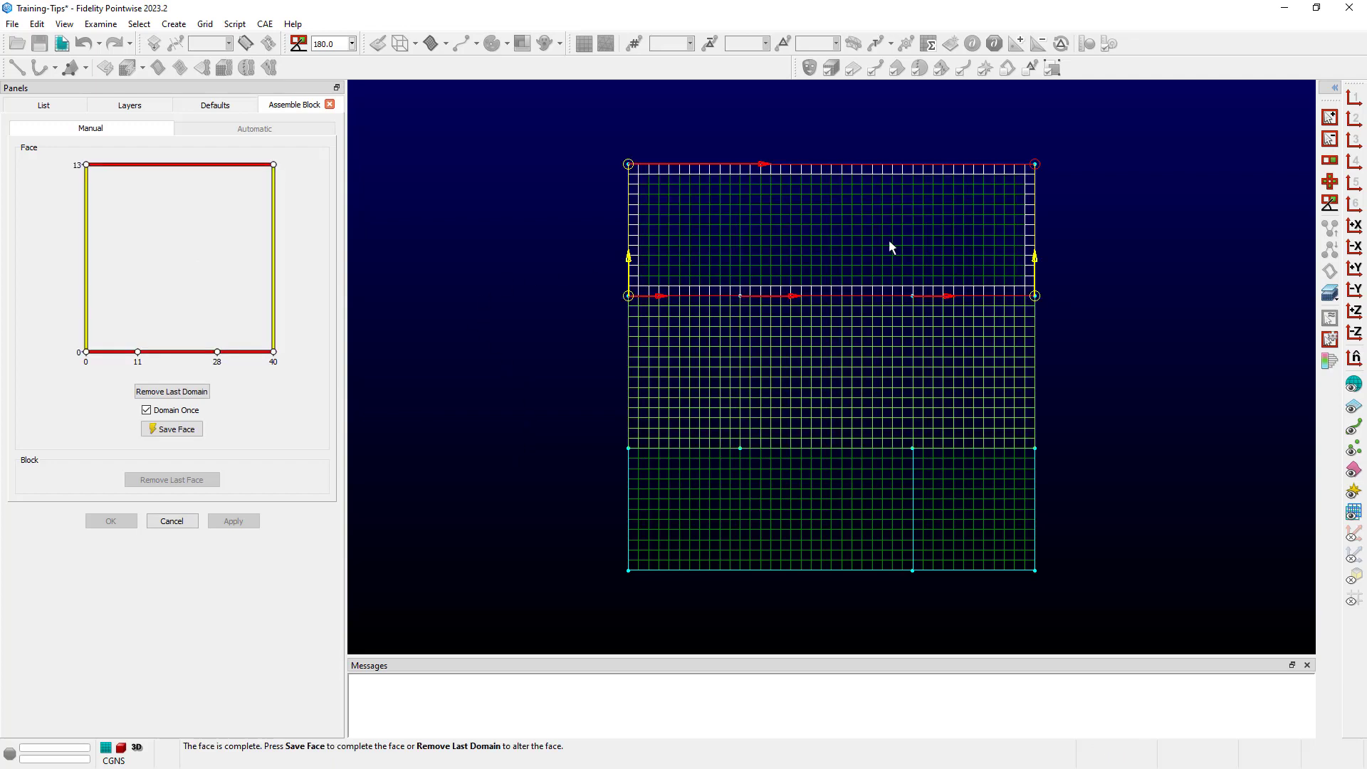
pyautogui.click(972, 332)
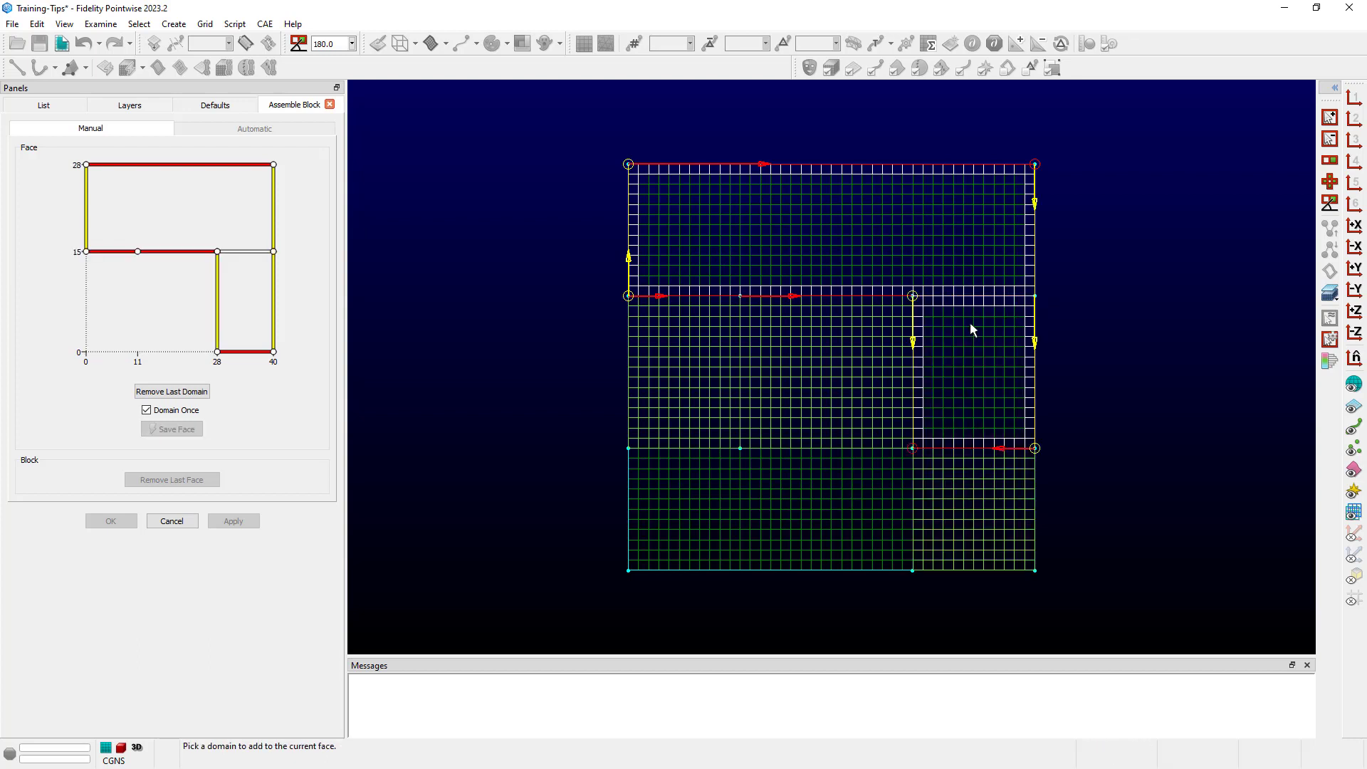
pyautogui.click(988, 486)
pyautogui.click(870, 515)
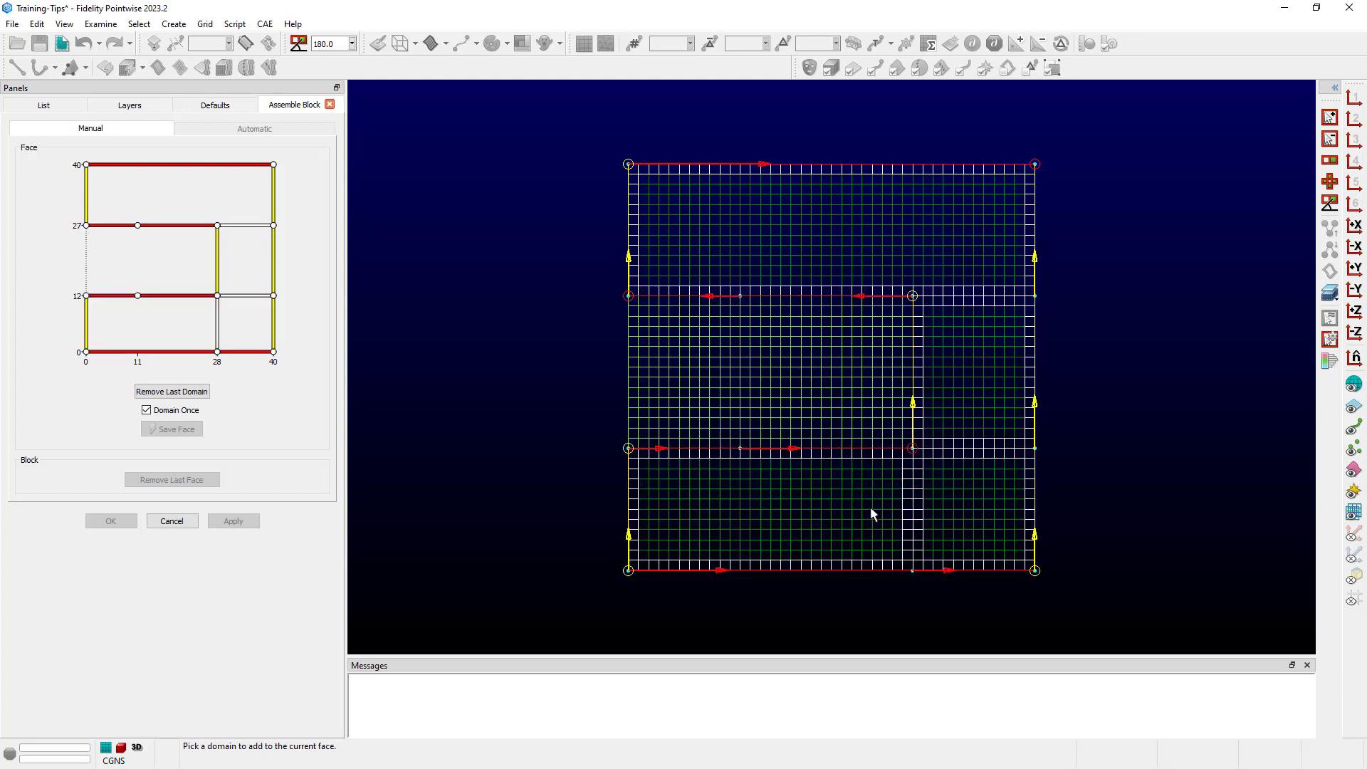
pyautogui.click(687, 436)
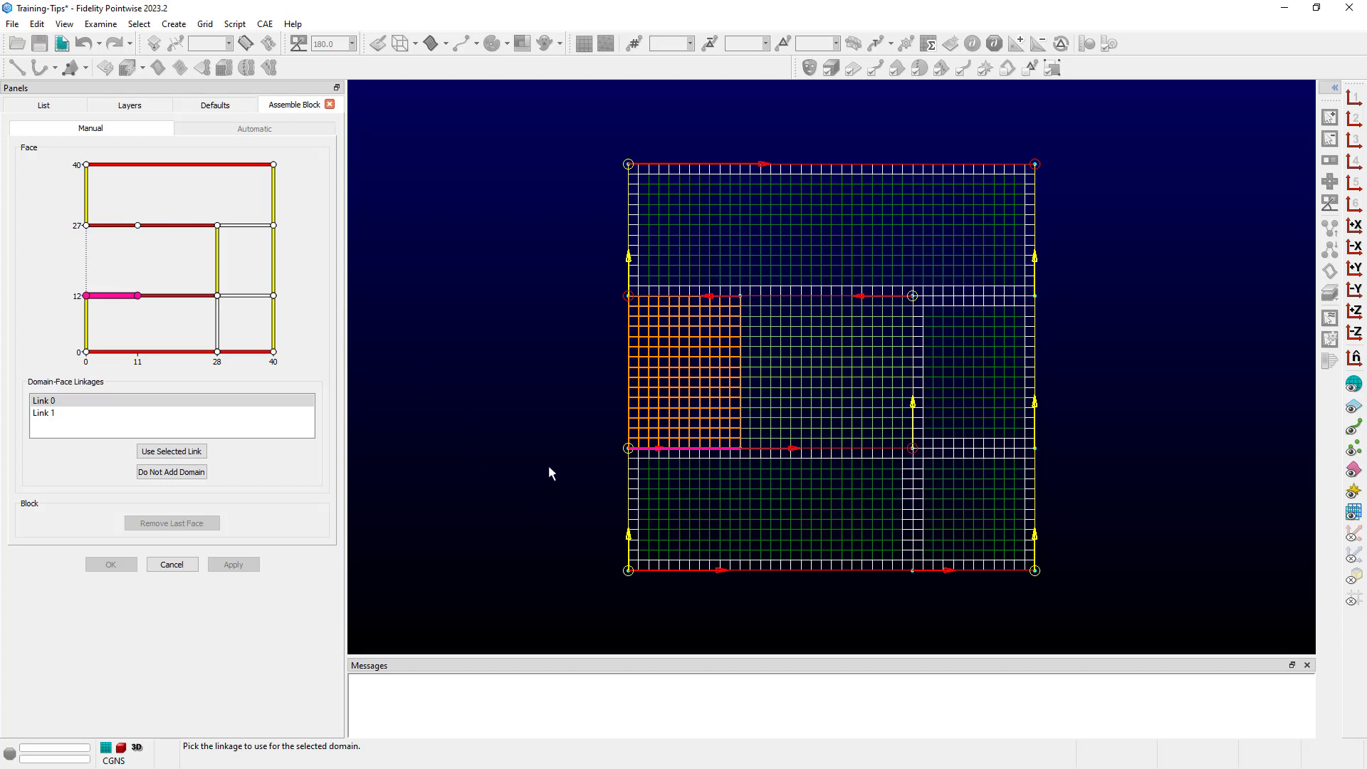
# Step: Compare Link 0 and settle on Link 1 for the left-middle domain
pyautogui.click(230, 402)
pyautogui.click(53, 413)
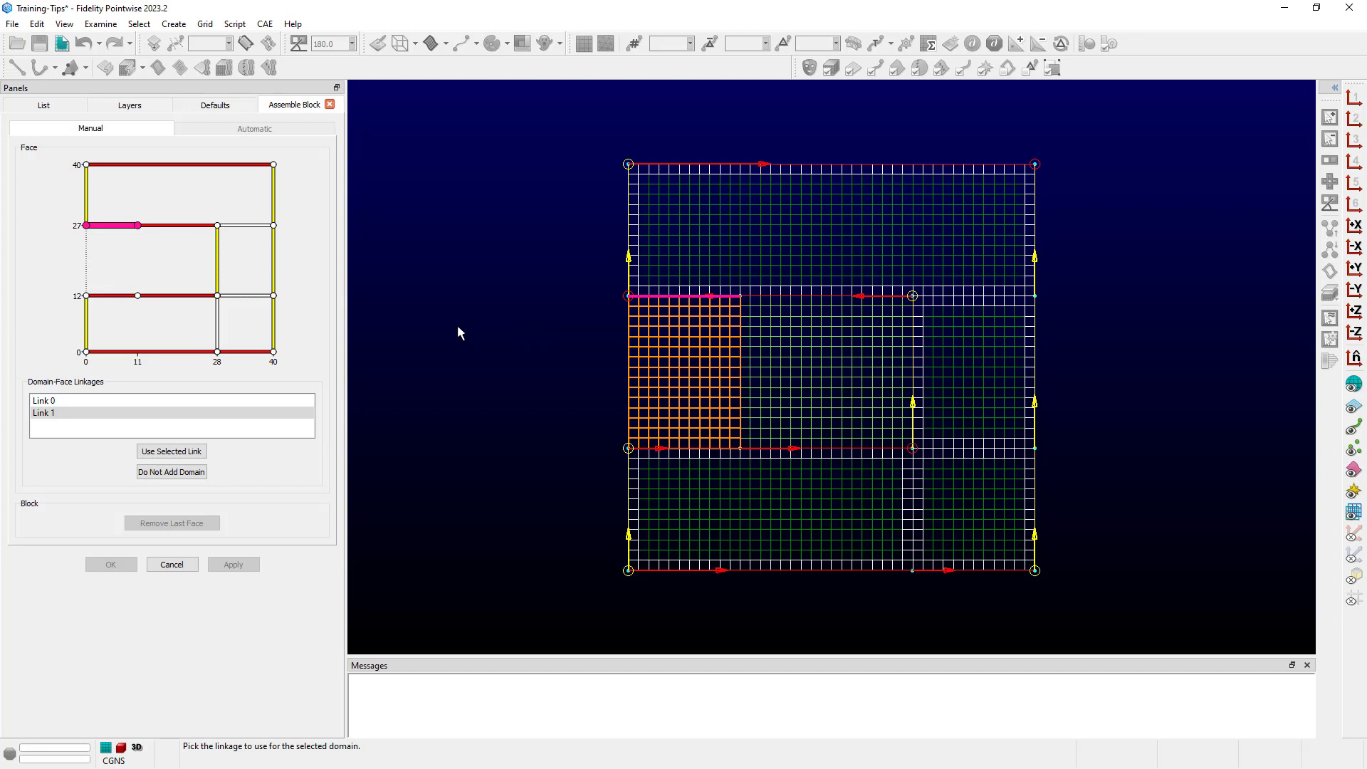
# Step: Apply the selected linkage and add the central domain to complete the face
pyautogui.click(170, 451)
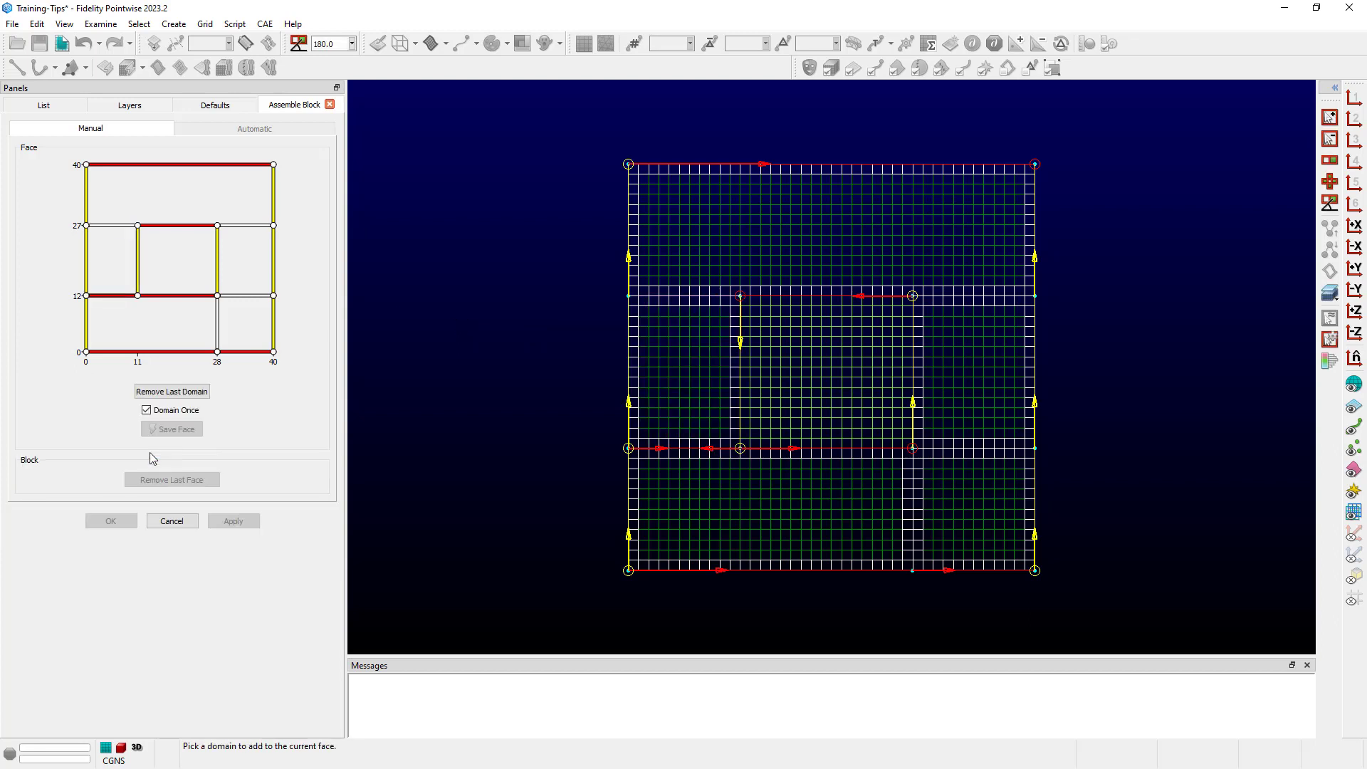
pyautogui.click(801, 372)
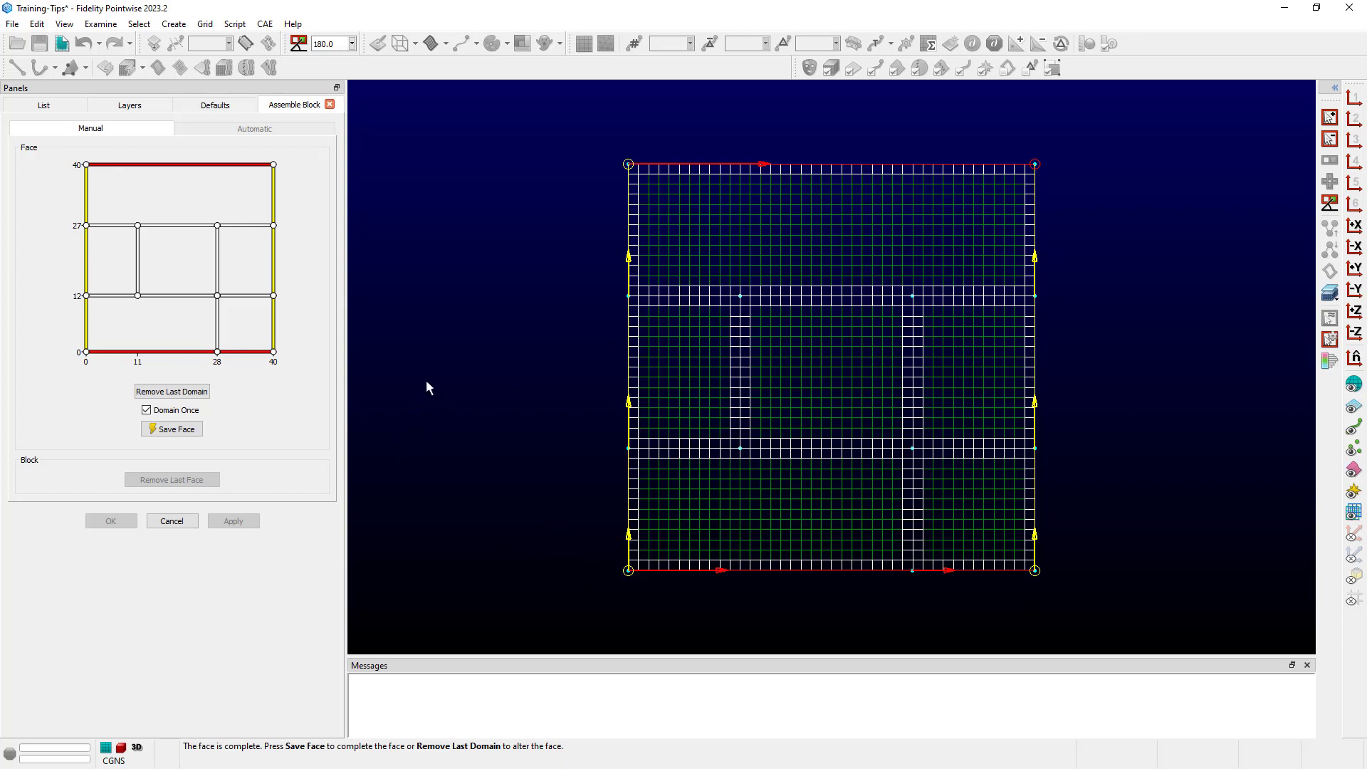
# Step: Cancel the assembly and make layer 25, Linkage Does Matter, current with the mesh fitted in view
pyautogui.click(170, 521)
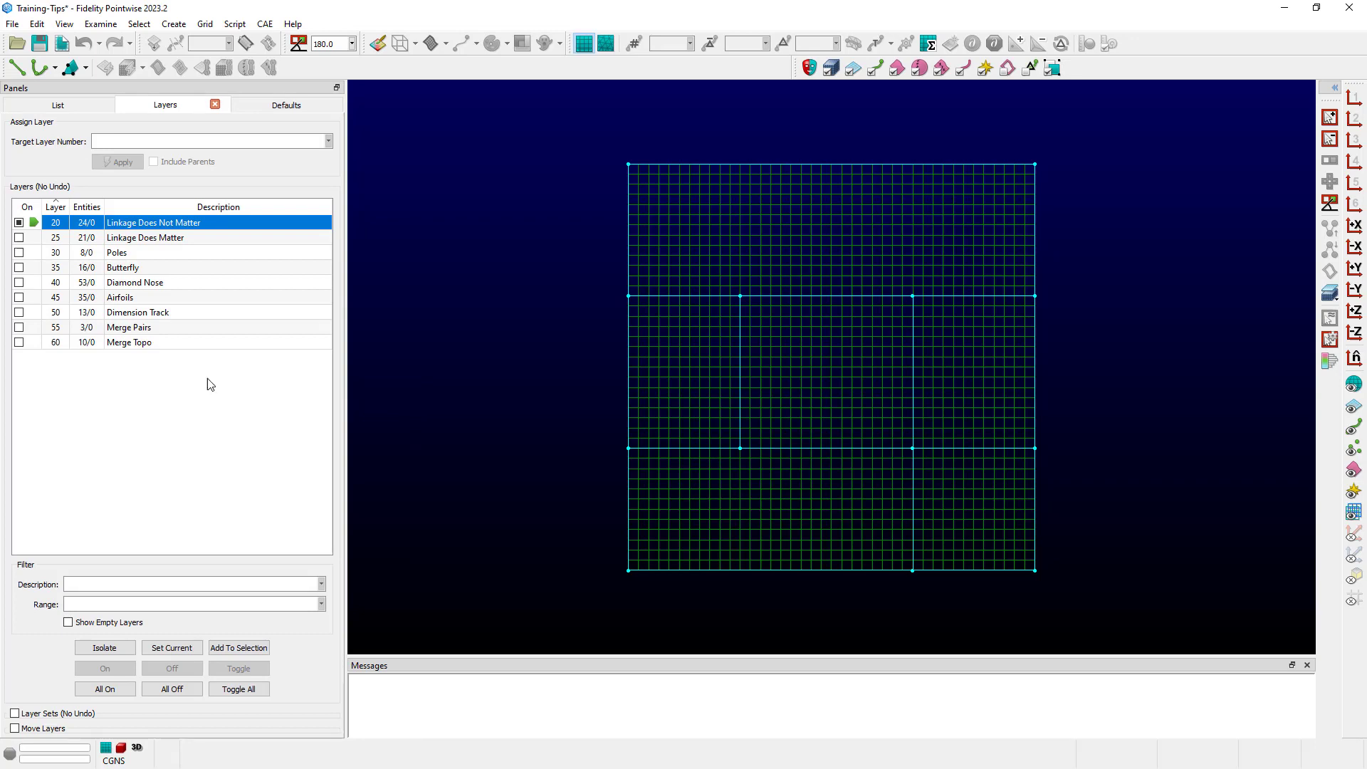
pyautogui.doubleClick(60, 237)
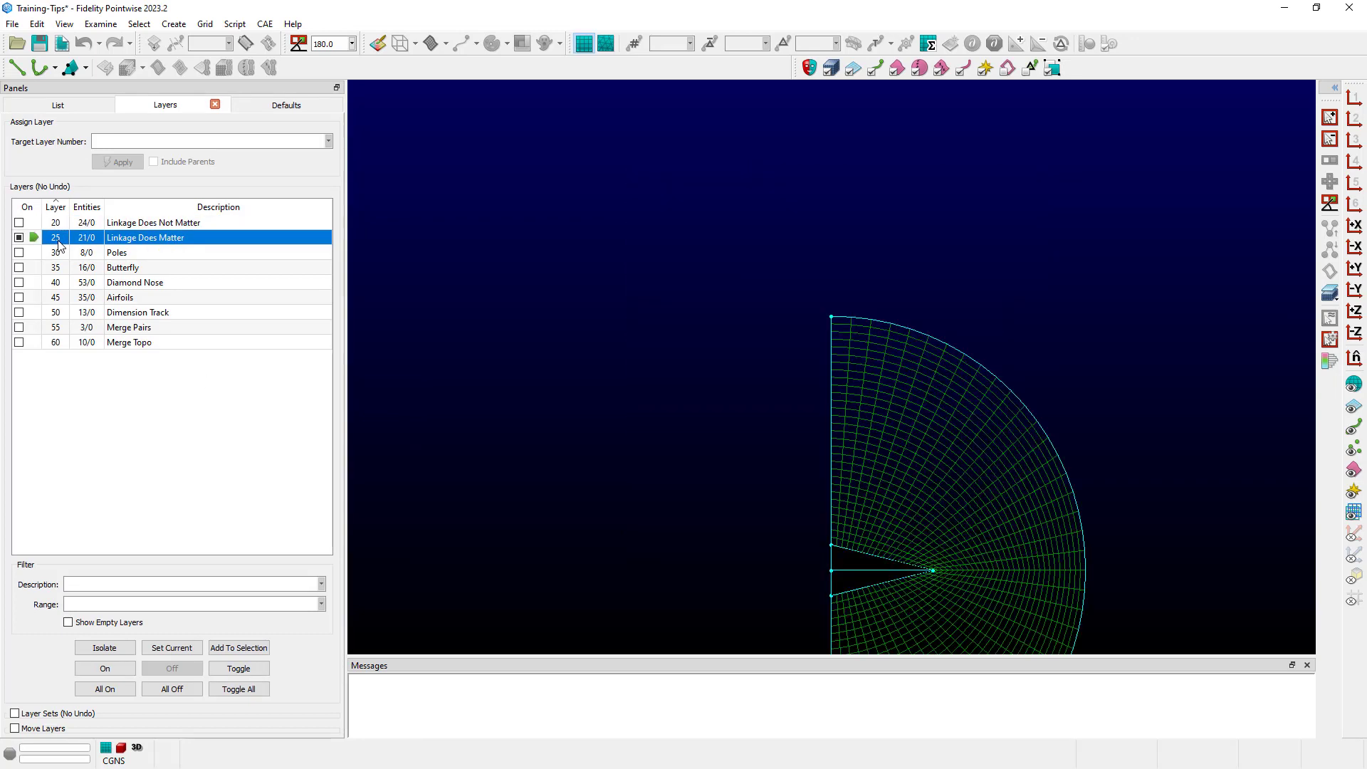
pyautogui.click(908, 564)
pyautogui.hotkey('ctrl', 'shift', 'r')
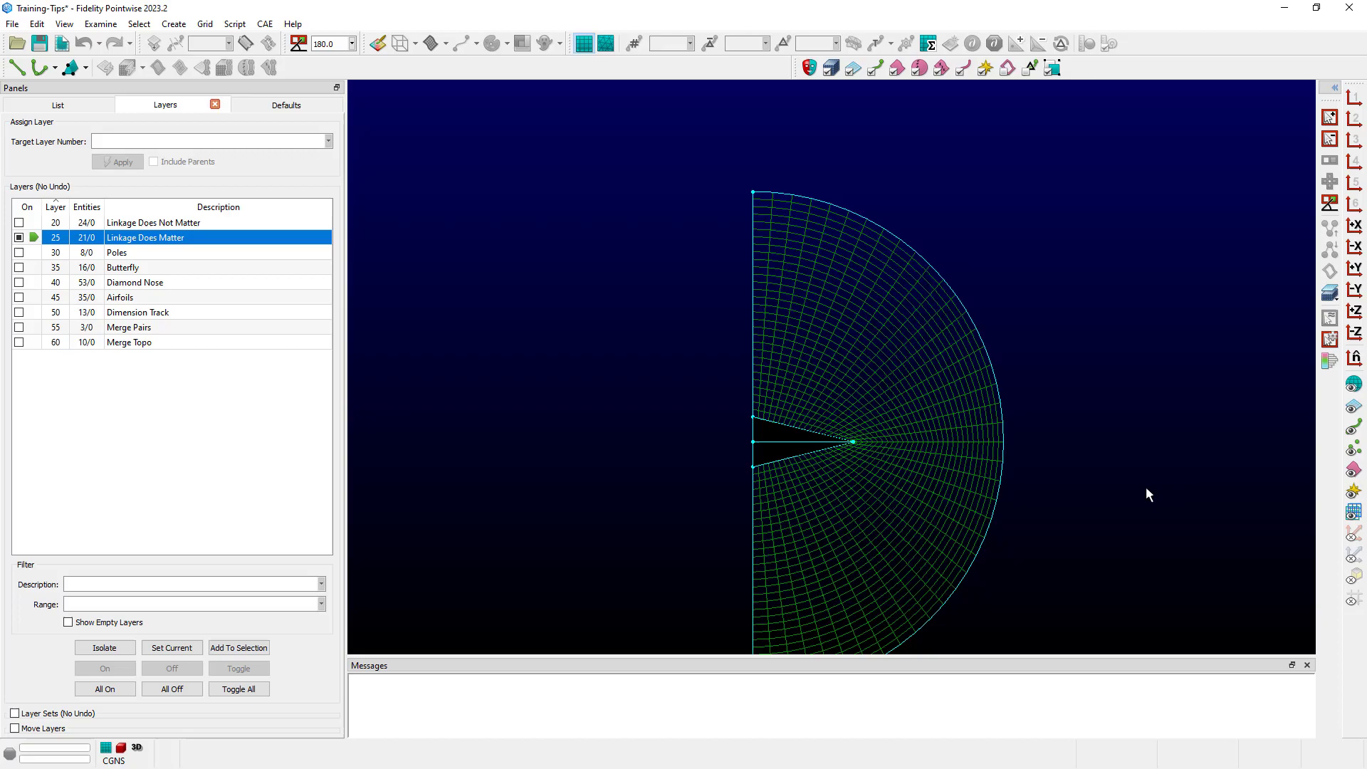
# Step: Inspect the semicircular C-block mesh from several sides and select its small central quad domain
pyautogui.moveTo(1115, 513)
pyautogui.keyDown('ctrl'); pyautogui.mouseDown(button='right')
pyautogui.moveTo(1087, 531)
pyautogui.moveTo(1159, 535)
pyautogui.mouseUp(button='right'); pyautogui.keyUp('ctrl')
pyautogui.keyDown('shift'); pyautogui.moveTo(1063, 253); pyautogui.dragTo(1057, 311, button='right'); pyautogui.keyUp('shift')
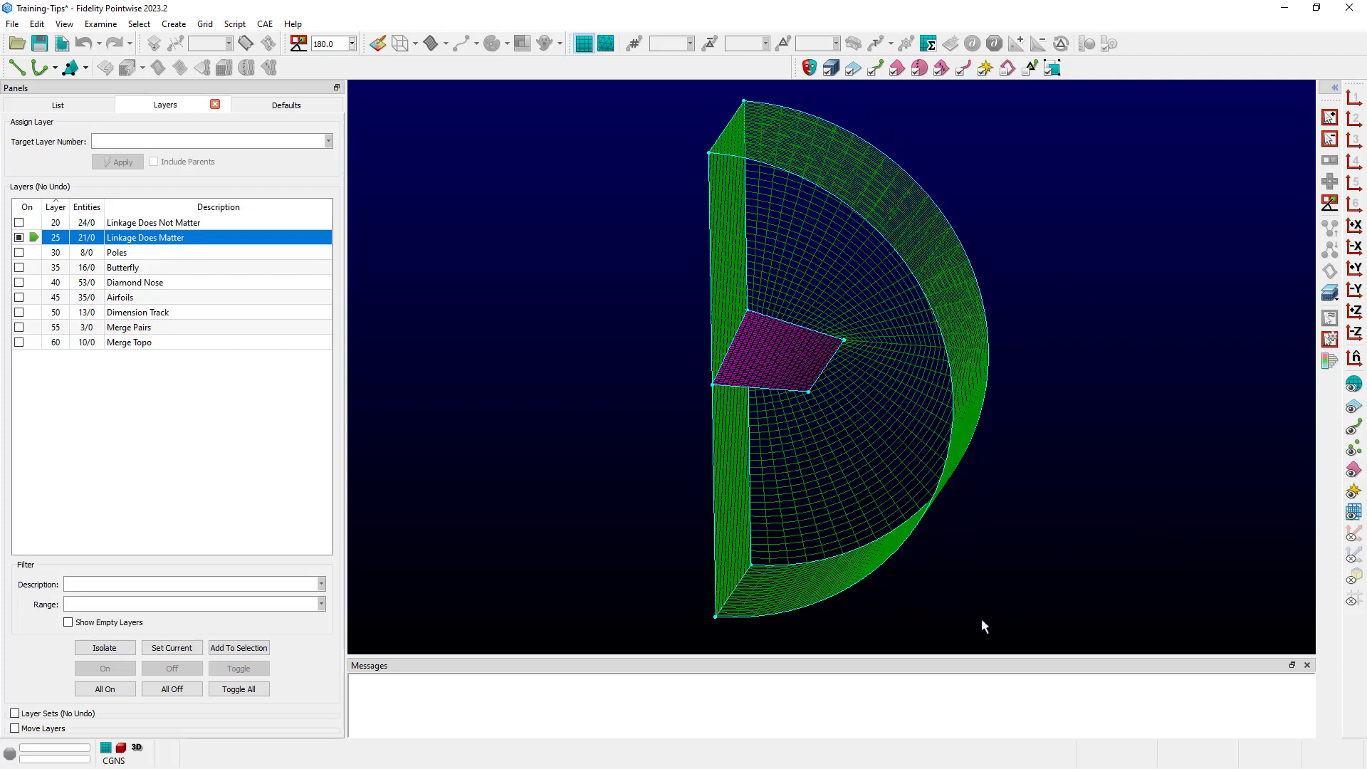
pyautogui.moveTo(973, 619)
pyautogui.keyDown('ctrl'); pyautogui.mouseDown(button='right')
pyautogui.moveTo(990, 561)
pyautogui.moveTo(979, 608)
pyautogui.moveTo(1022, 611)
pyautogui.mouseUp(button='right'); pyautogui.keyUp('ctrl')
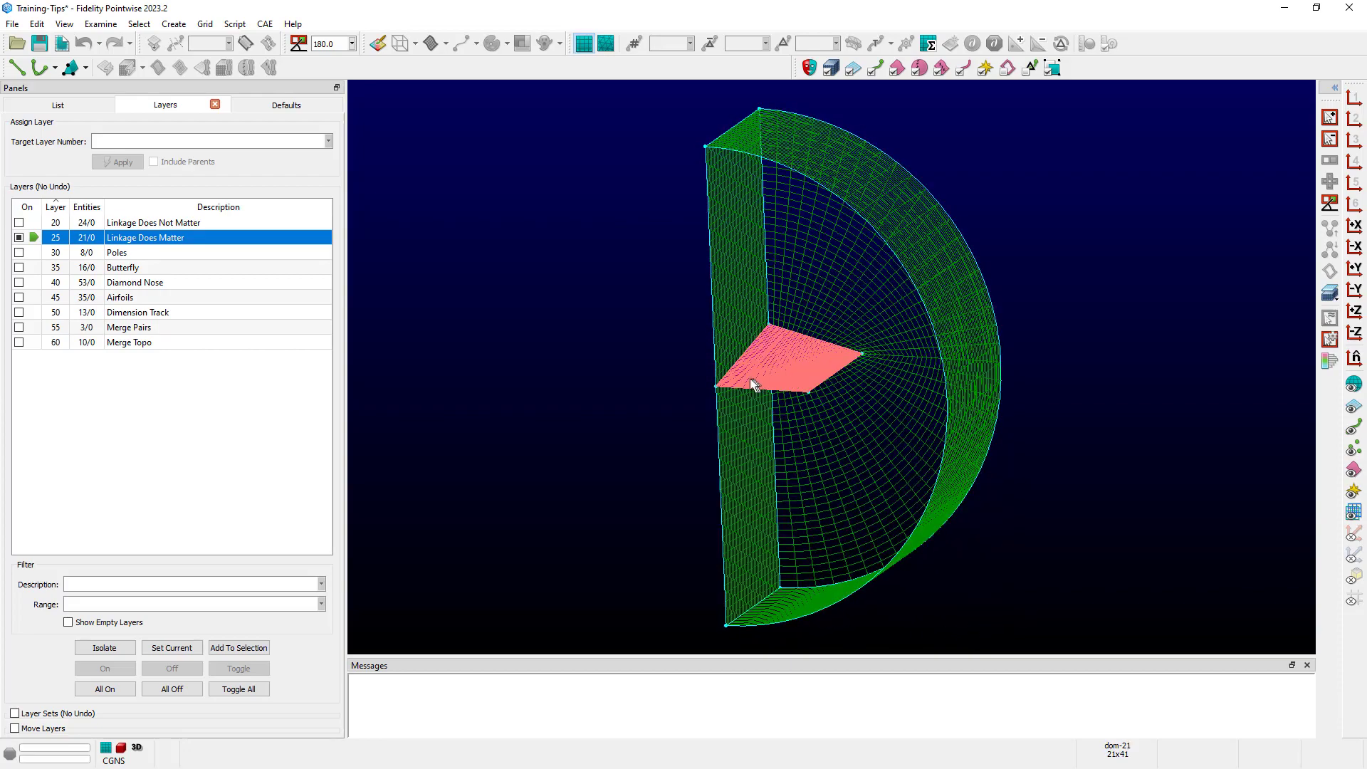
pyautogui.click(797, 384)
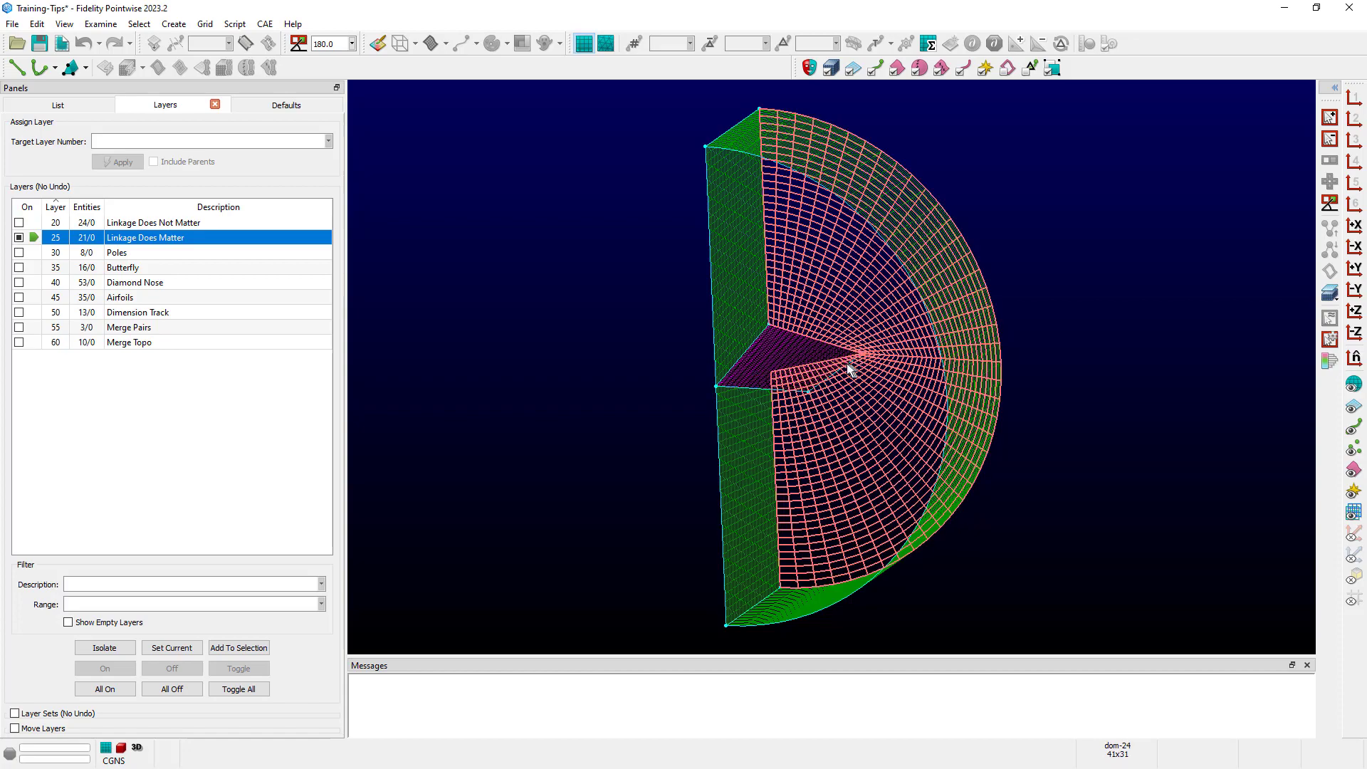
pyautogui.moveTo(1197, 482)
pyautogui.mouseDown(button='middle')
pyautogui.moveTo(1182, 512)
pyautogui.moveTo(1059, 535)
pyautogui.moveTo(1007, 331)
pyautogui.mouseUp(button='middle')
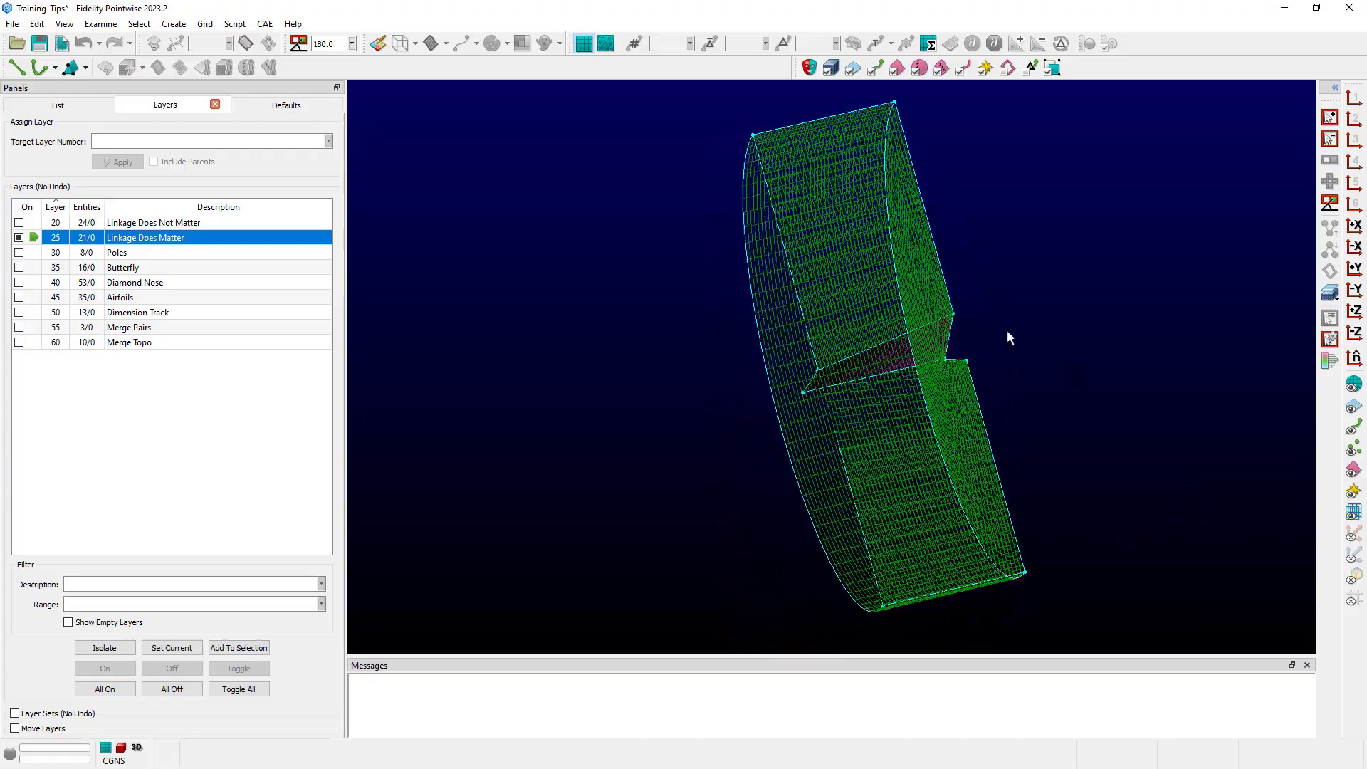
pyautogui.moveTo(1135, 511)
pyautogui.mouseDown(button='middle')
pyautogui.moveTo(1239, 460)
pyautogui.moveTo(1246, 474)
pyautogui.moveTo(1252, 508)
pyautogui.moveTo(1155, 551)
pyautogui.moveTo(1133, 586)
pyautogui.moveTo(1164, 602)
pyautogui.moveTo(1108, 446)
pyautogui.mouseUp(button='middle')
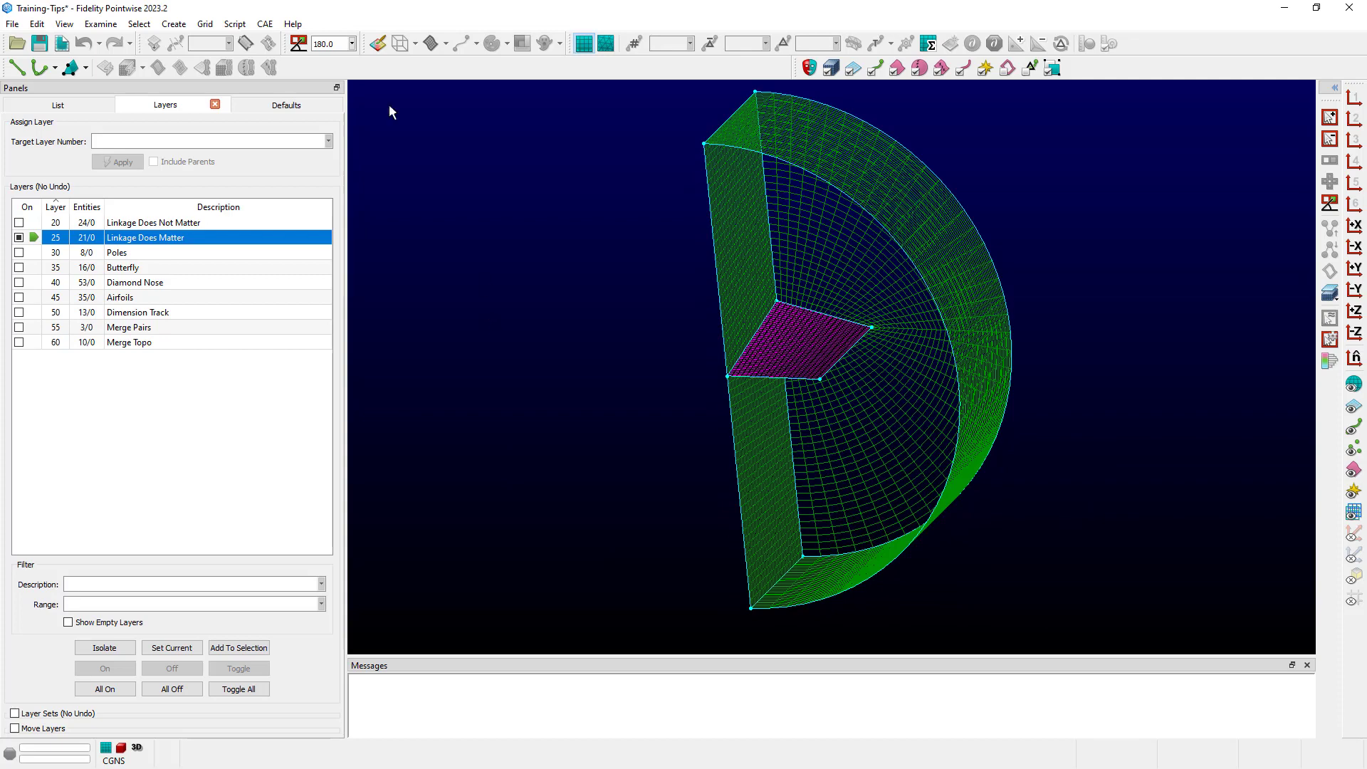
# Step: Begin manual block assembly and save the left wall domain as the first face
pyautogui.click(174, 24)
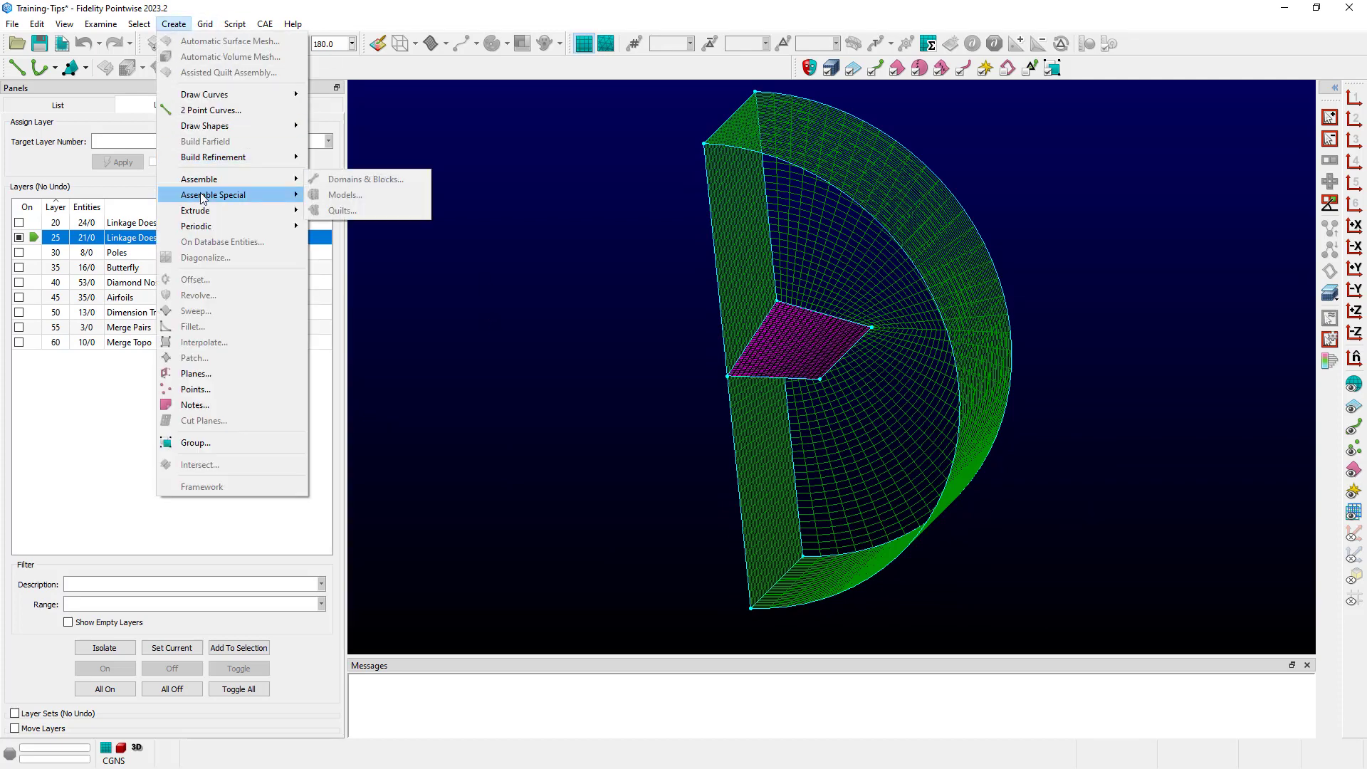
pyautogui.click(341, 195)
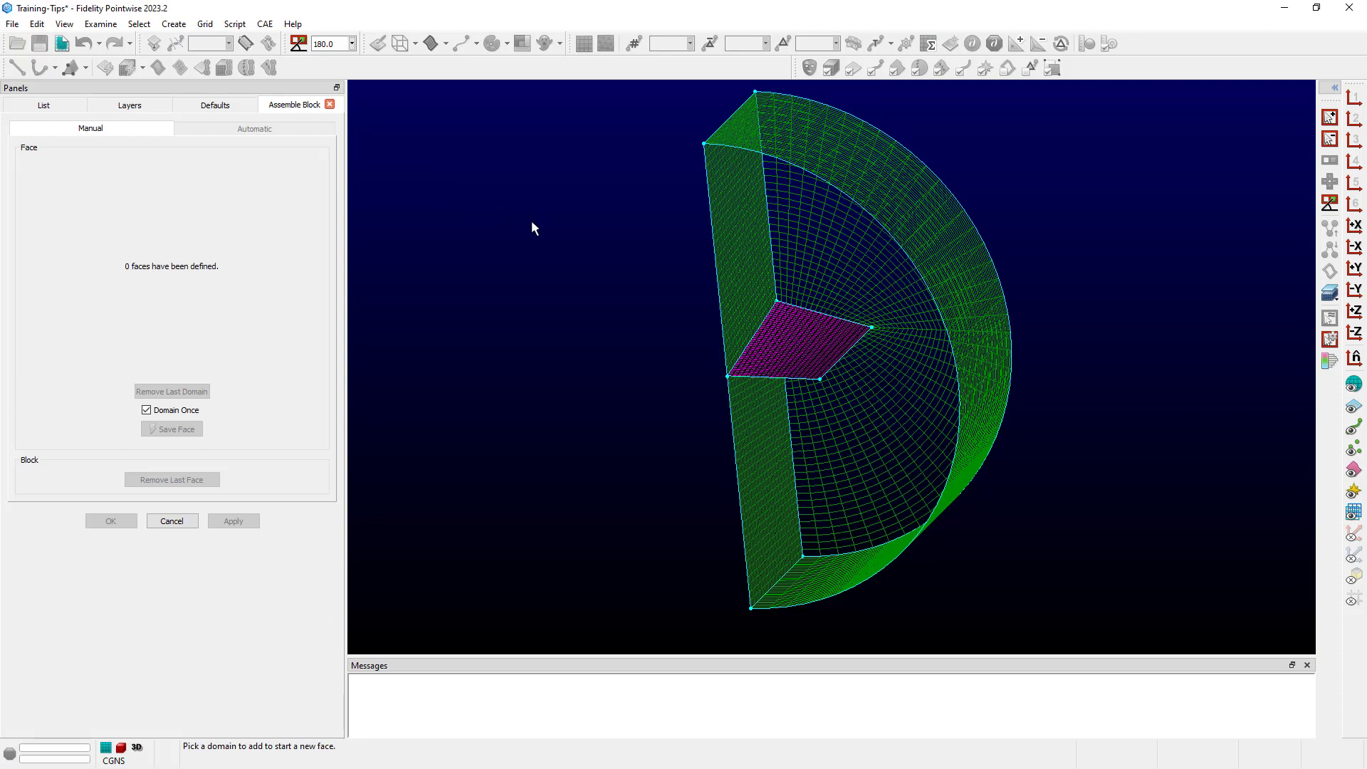
pyautogui.click(722, 236)
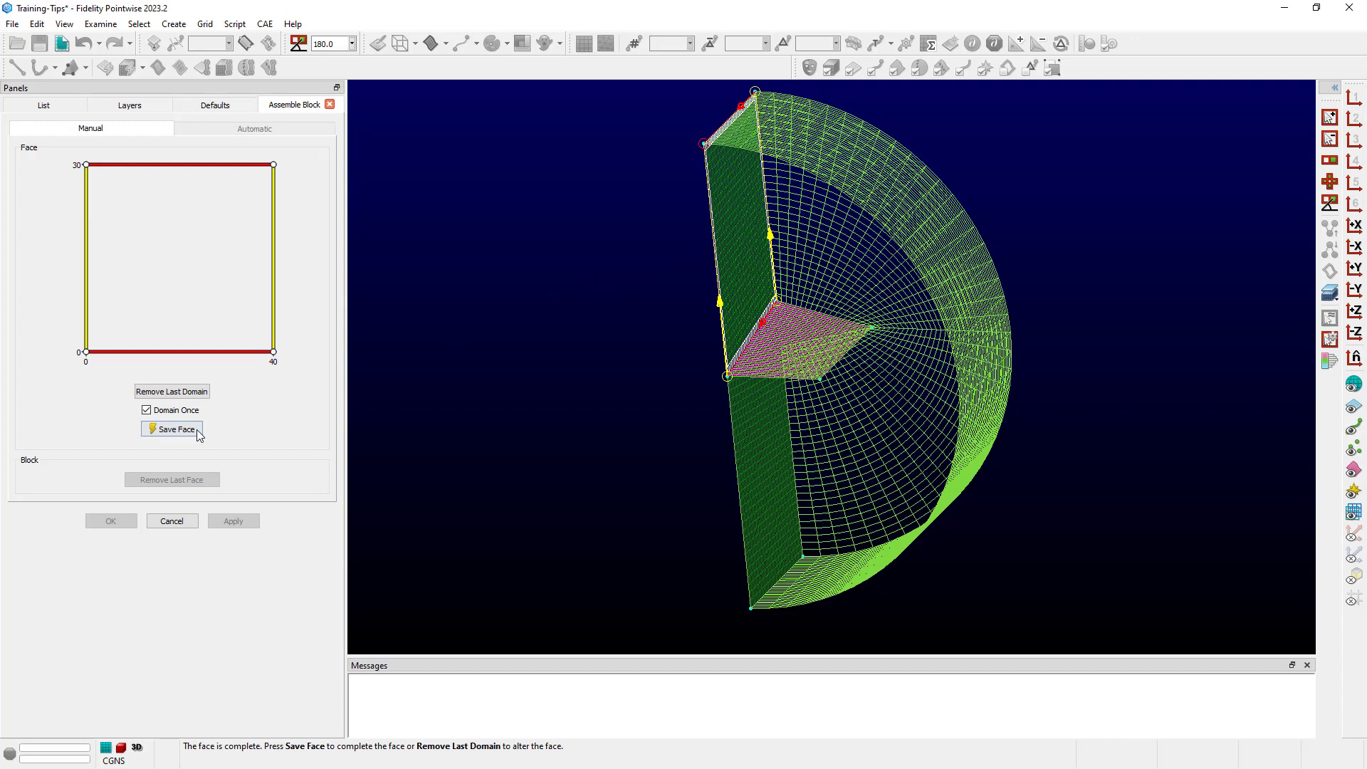
pyautogui.click(170, 429)
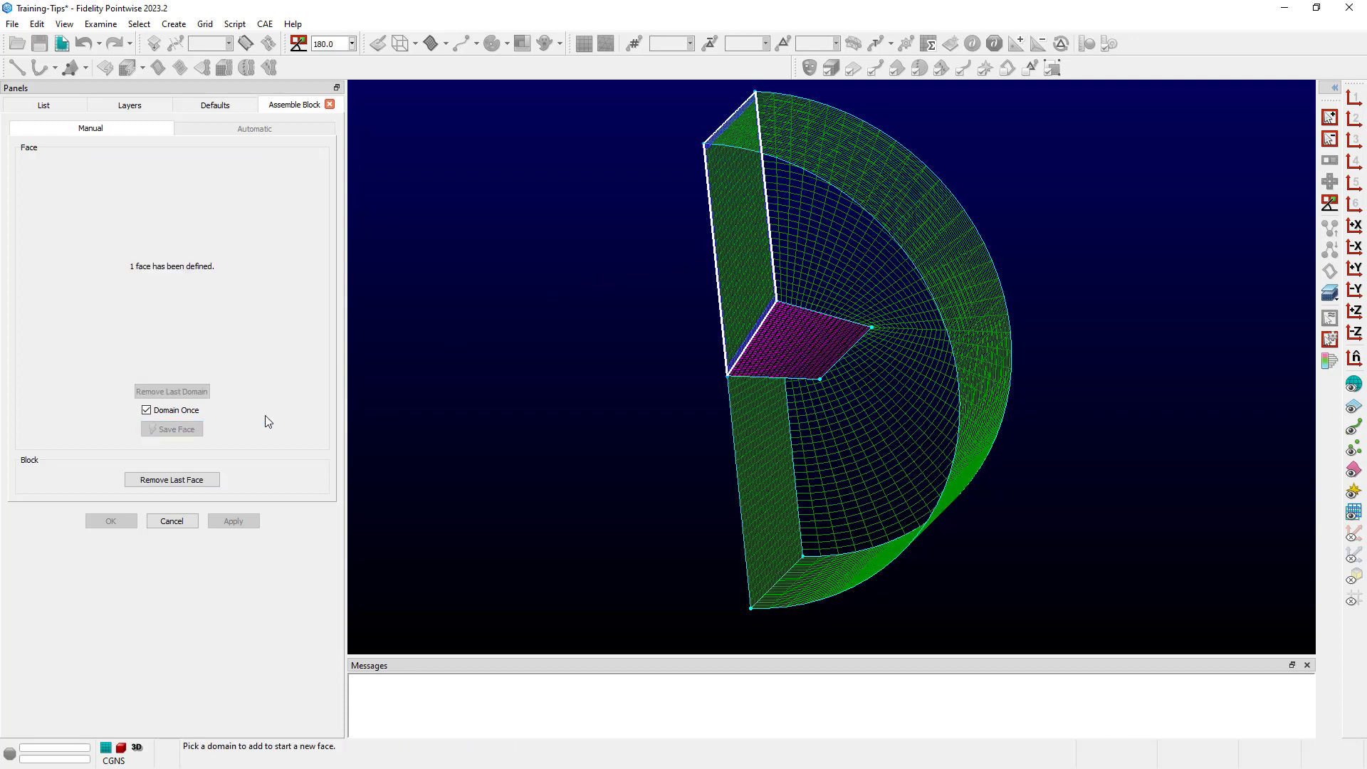
# Step: Save the lower front domain as the second face, then view the triangular domains
pyautogui.click(762, 487)
pyautogui.click(171, 430)
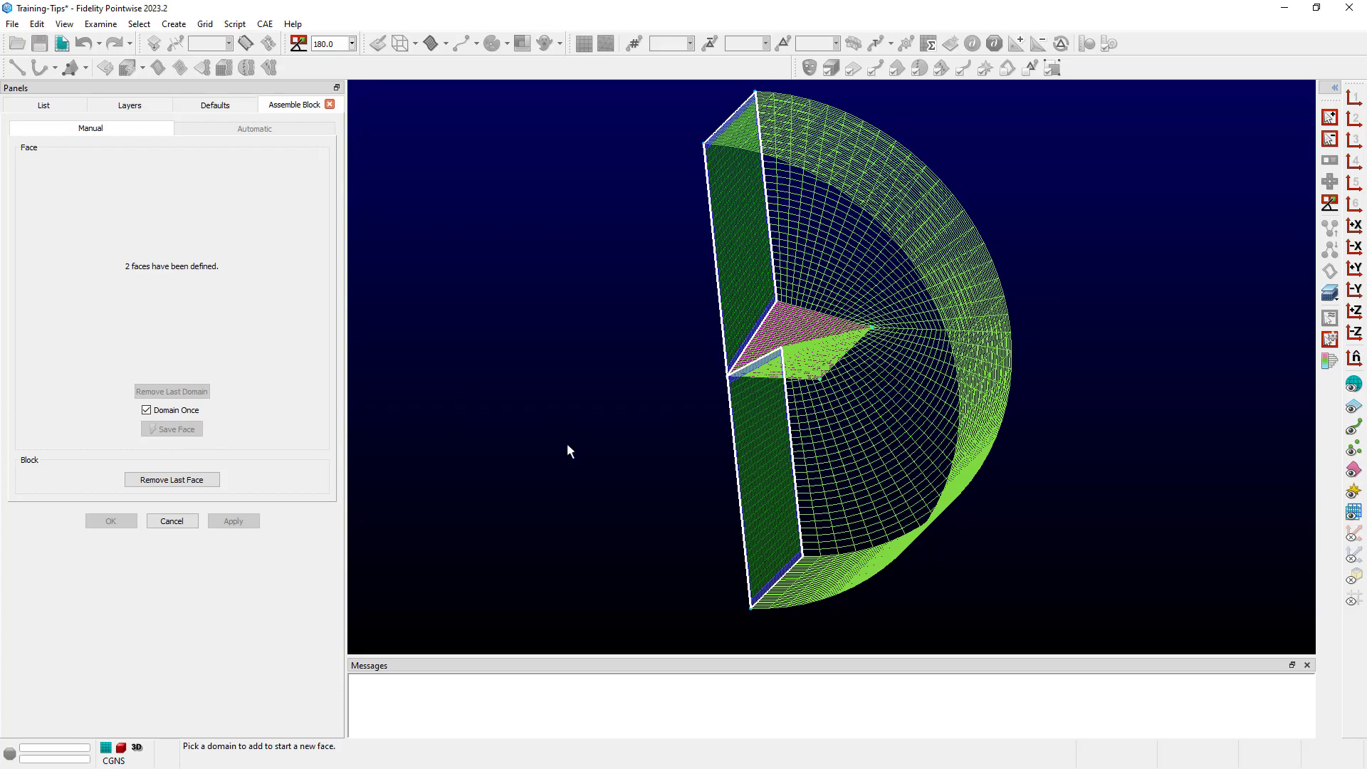
pyautogui.moveTo(631, 517)
pyautogui.keyDown('ctrl'); pyautogui.mouseDown(button='right')
pyautogui.moveTo(532, 483)
pyautogui.moveTo(500, 520)
pyautogui.moveTo(514, 532)
pyautogui.mouseUp(button='right'); pyautogui.keyUp('ctrl')
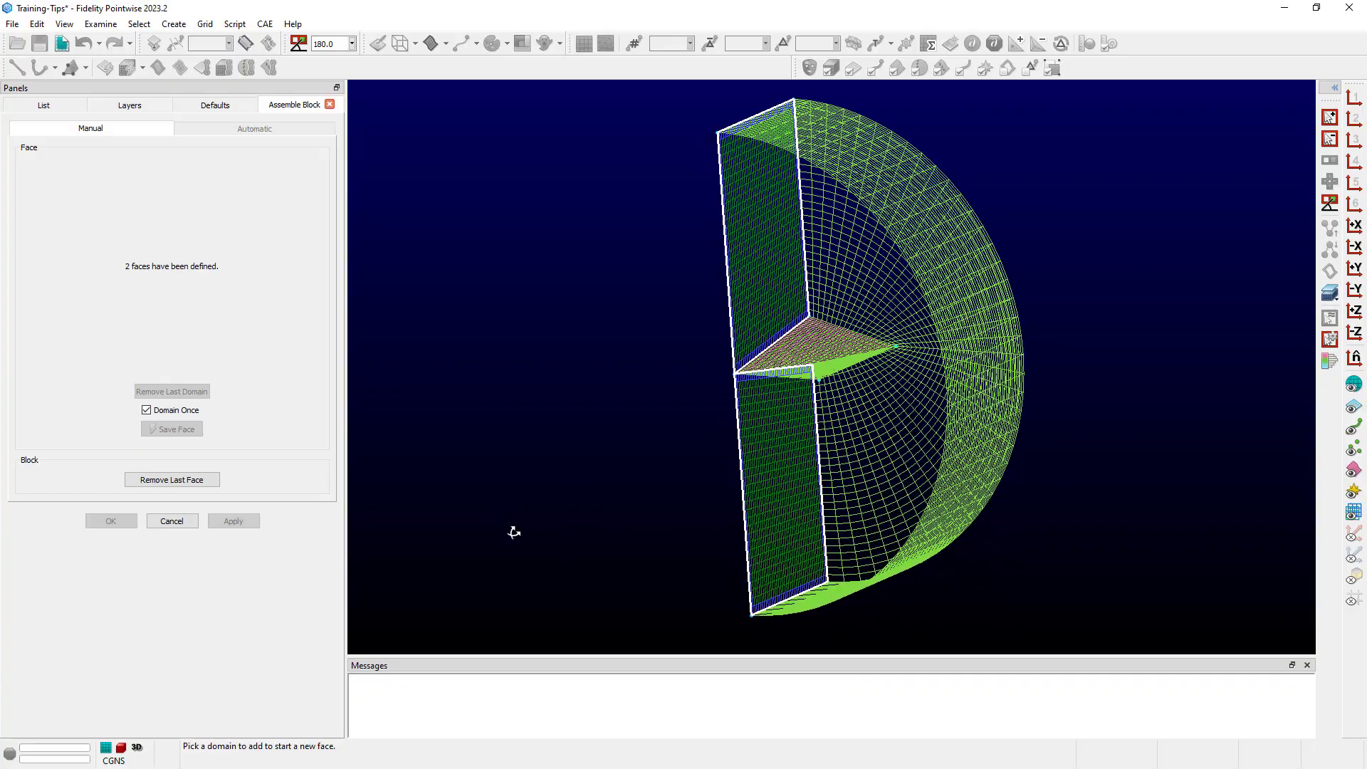
# Step: Pick the upper then lower triangular domains for the next face, bringing up their linkage options
pyautogui.click(802, 349)
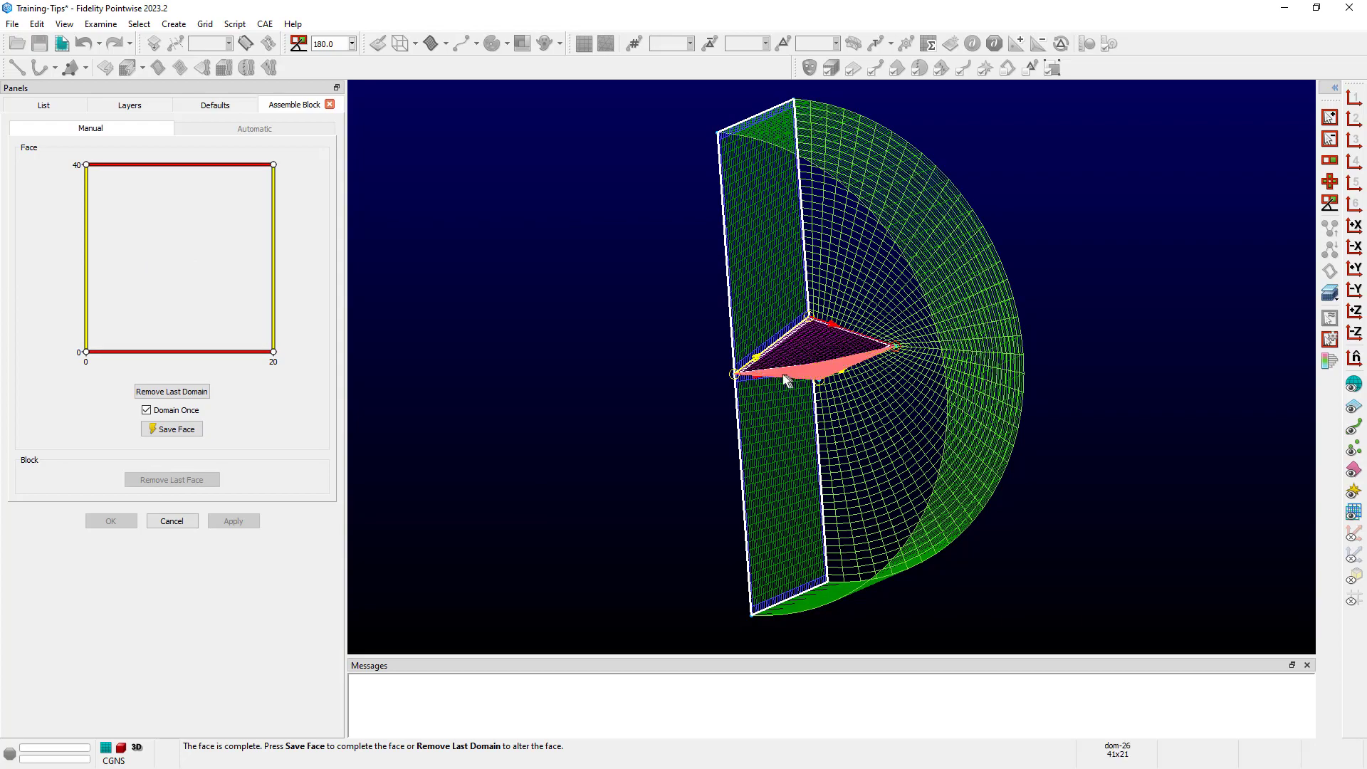
pyautogui.moveTo(796, 358)
pyautogui.keyDown('ctrl'); pyautogui.mouseDown(button='right')
pyautogui.moveTo(794, 312)
pyautogui.moveTo(807, 385)
pyautogui.mouseUp(button='right'); pyautogui.keyUp('ctrl')
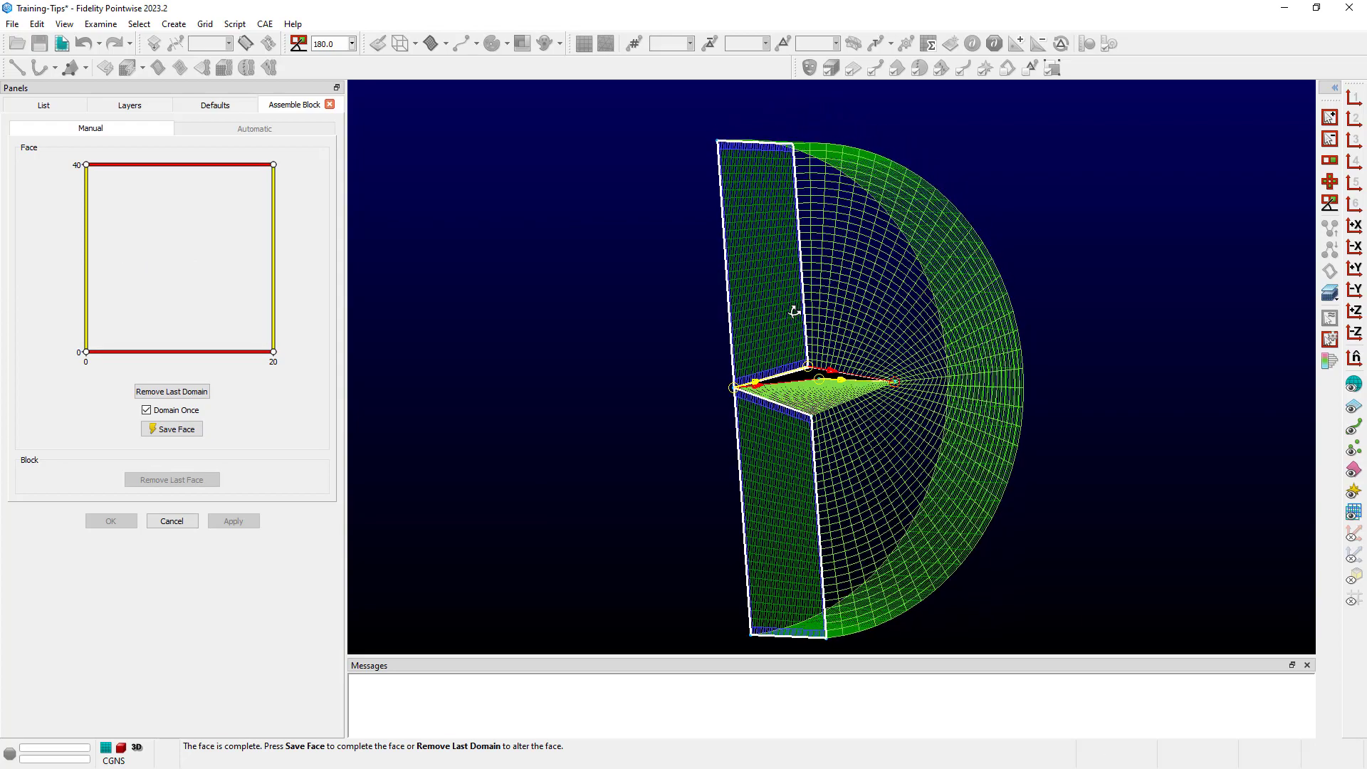
pyautogui.click(816, 407)
pyautogui.moveTo(608, 306)
pyautogui.keyDown('ctrl'); pyautogui.mouseDown(button='right')
pyautogui.moveTo(591, 345)
pyautogui.moveTo(627, 377)
pyautogui.mouseUp(button='right'); pyautogui.keyUp('ctrl')
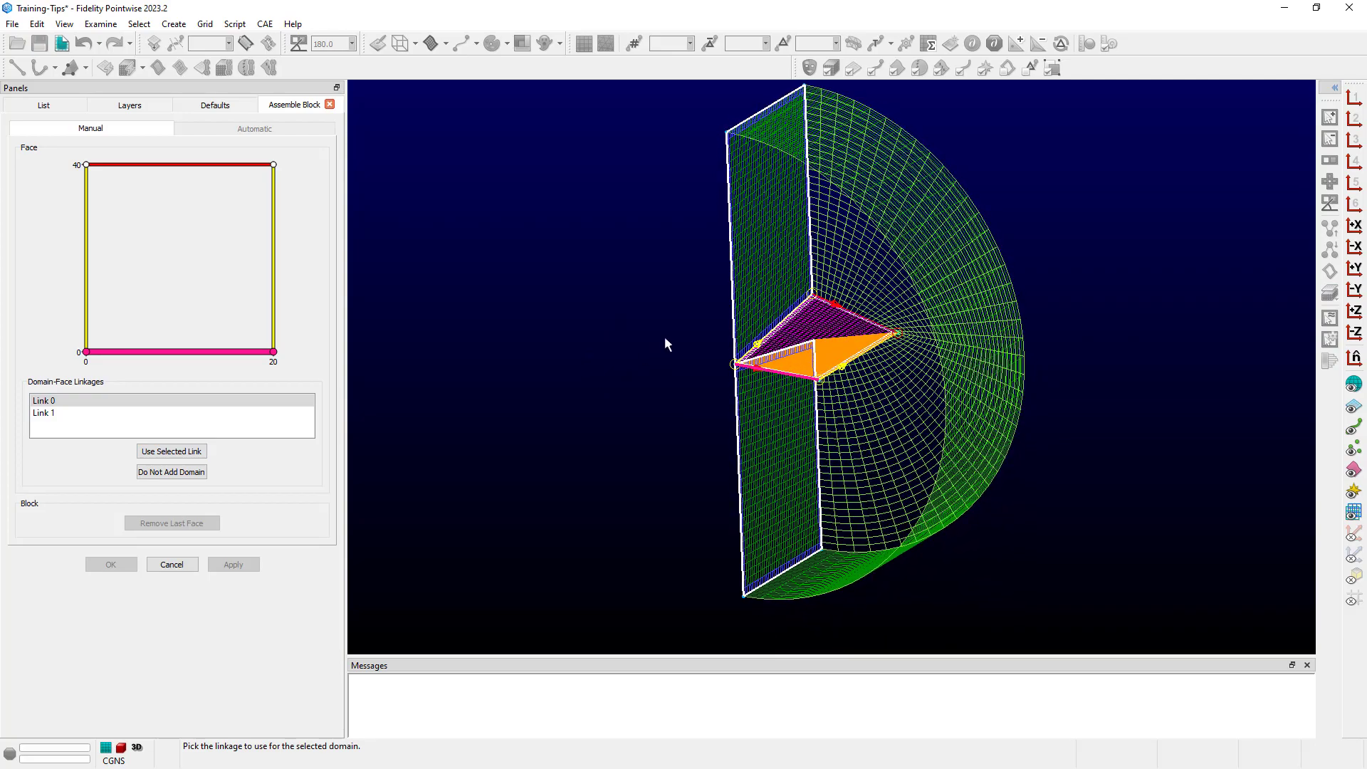
pyautogui.scroll(1, 665, 337)
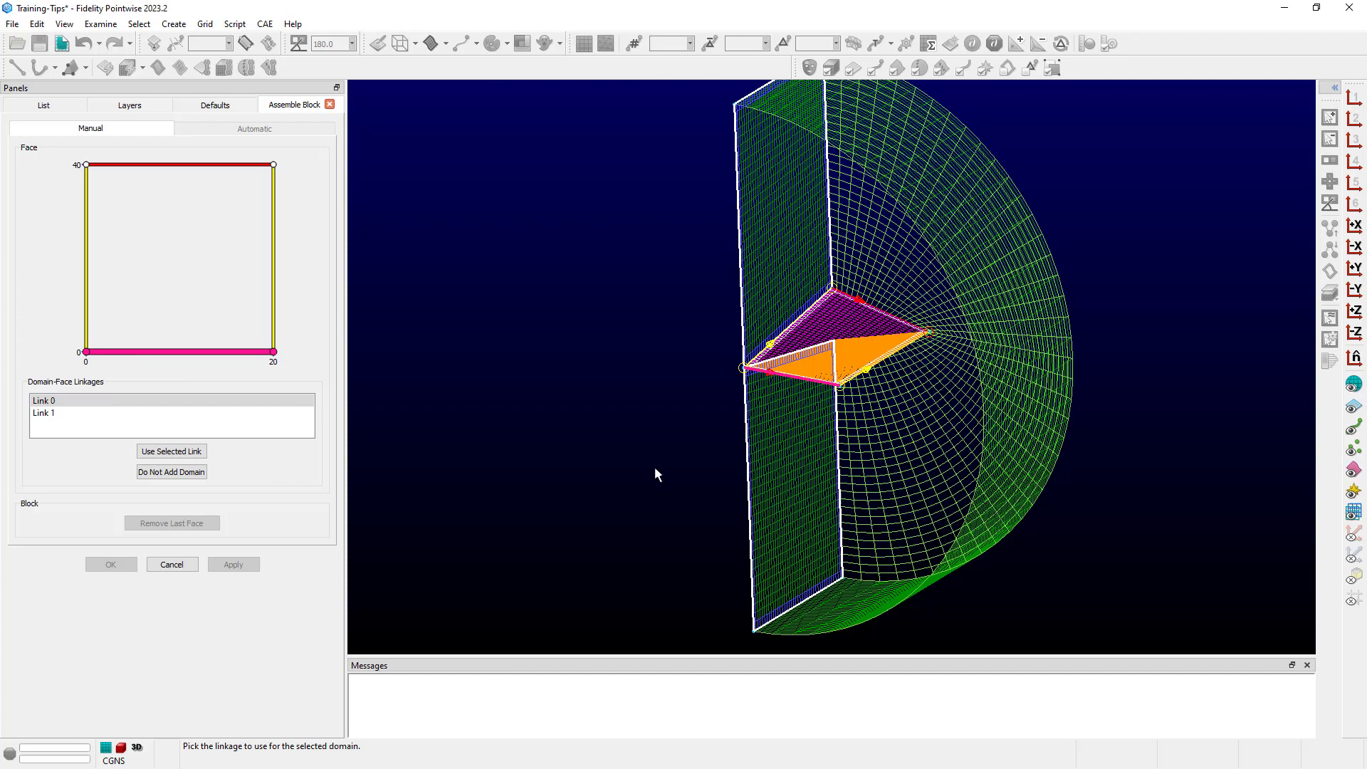
pyautogui.scroll(1, 909, 405)
pyautogui.scroll(1, 909, 363)
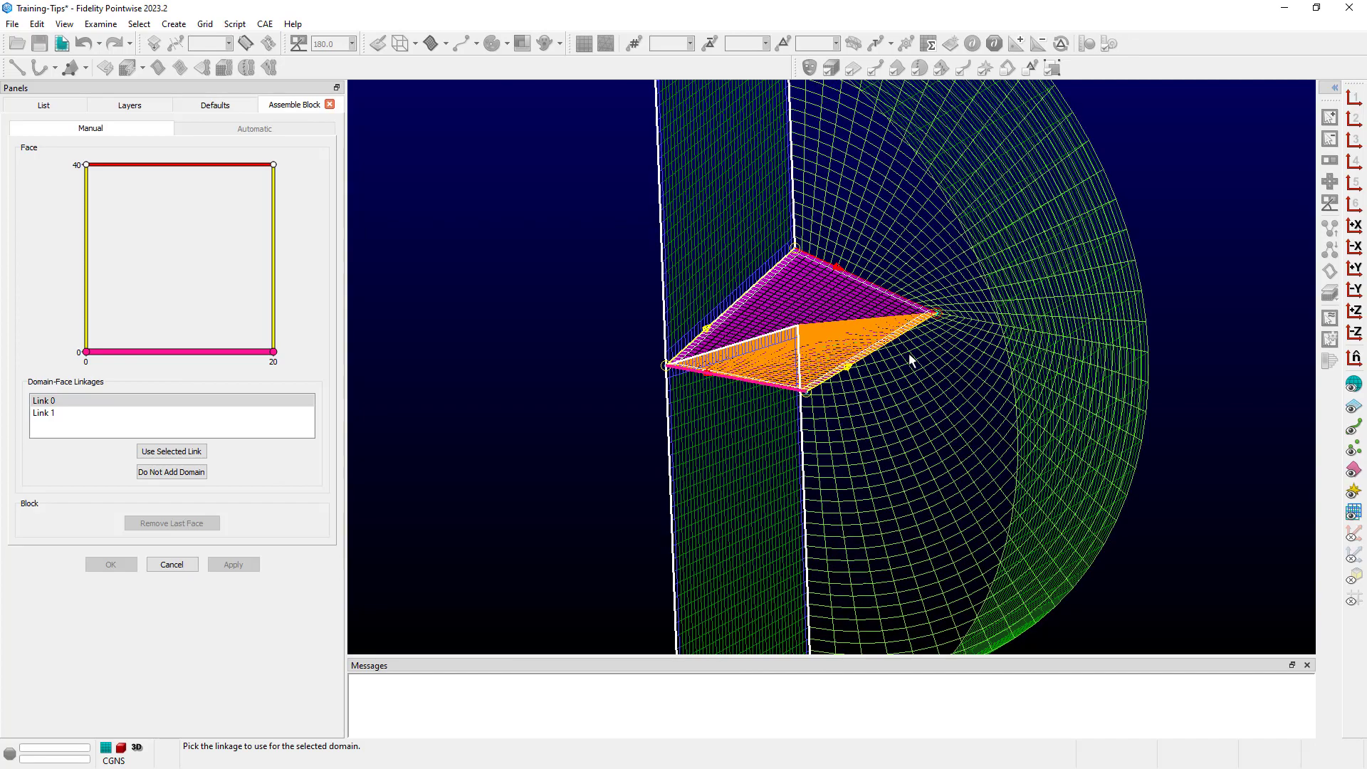
pyautogui.scroll(1, 910, 355)
pyautogui.scroll(1, 909, 353)
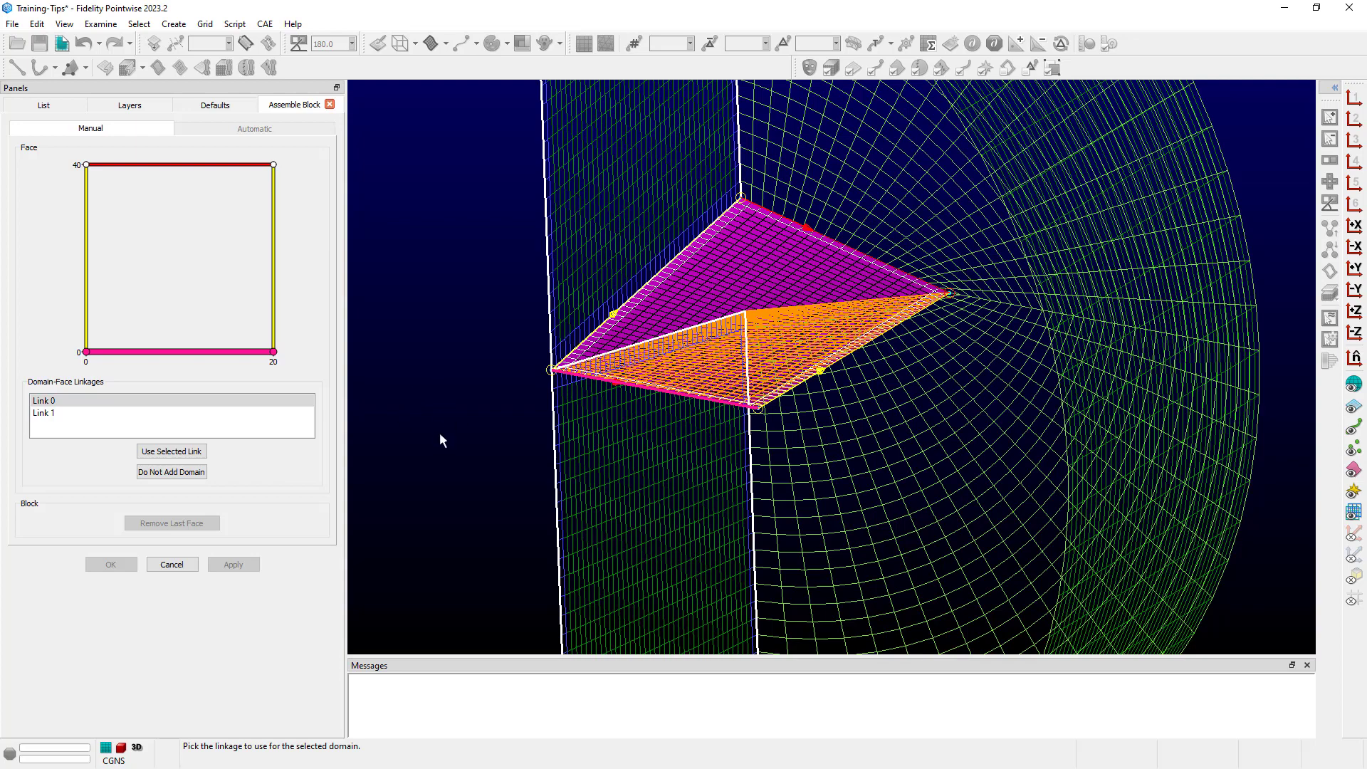
pyautogui.scroll(-2, 445, 486)
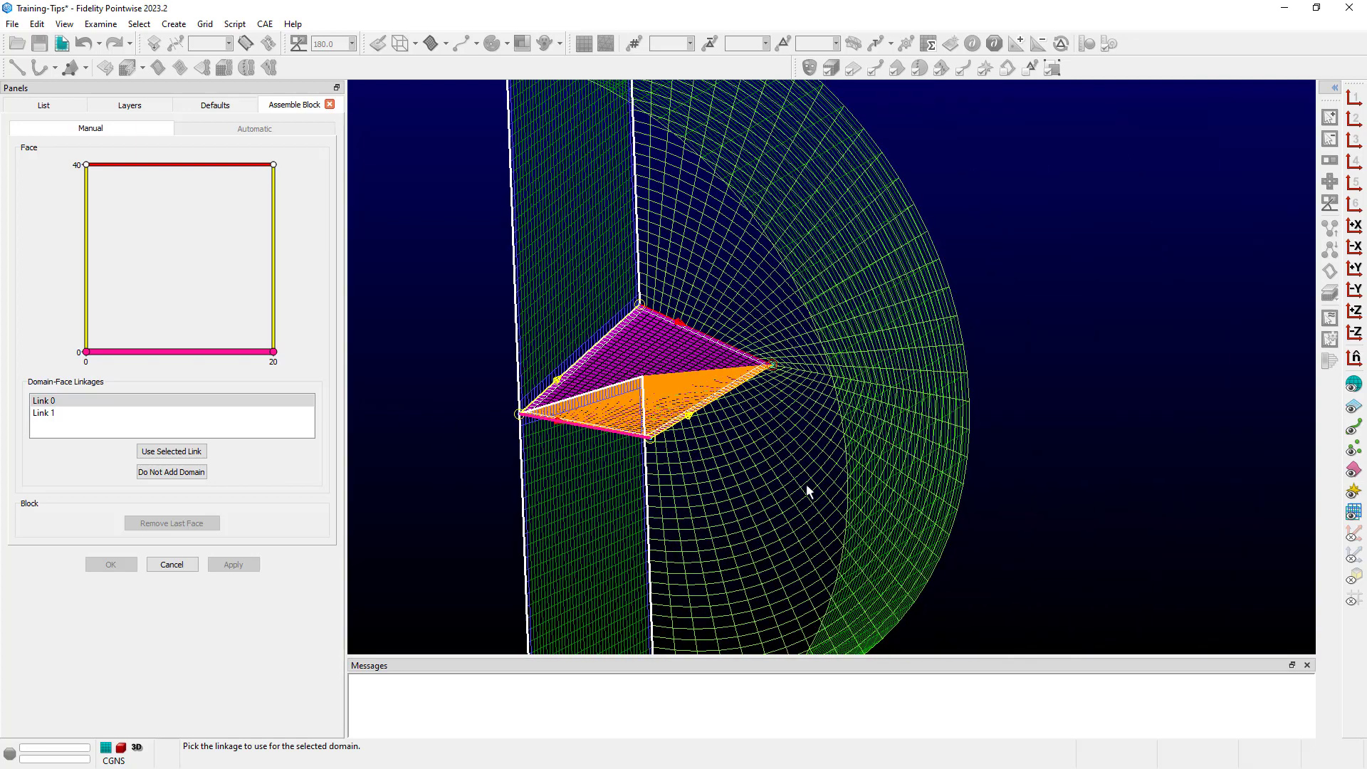
pyautogui.keyDown('ctrl'); pyautogui.moveTo(1042, 424); pyautogui.dragTo(1078, 408, button='right'); pyautogui.keyUp('ctrl')
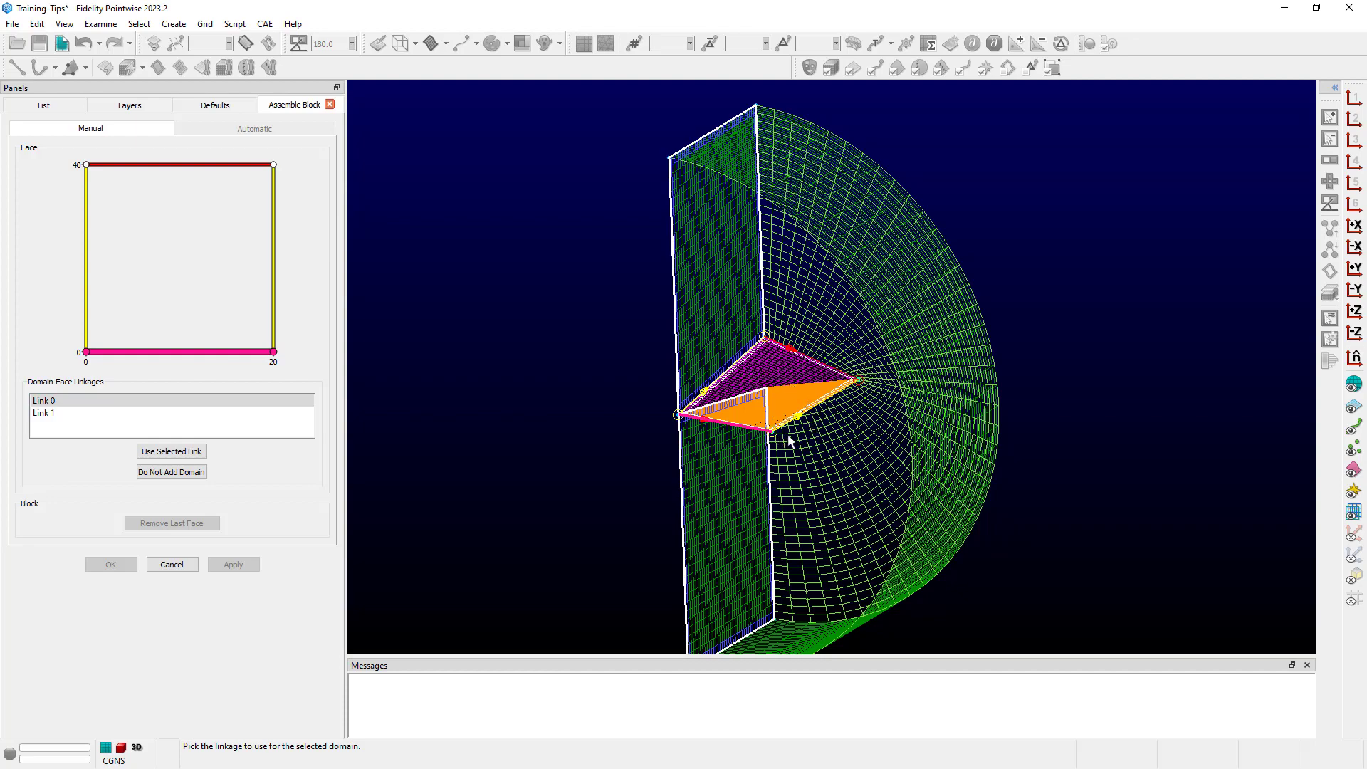
pyautogui.scroll(3, 775, 439)
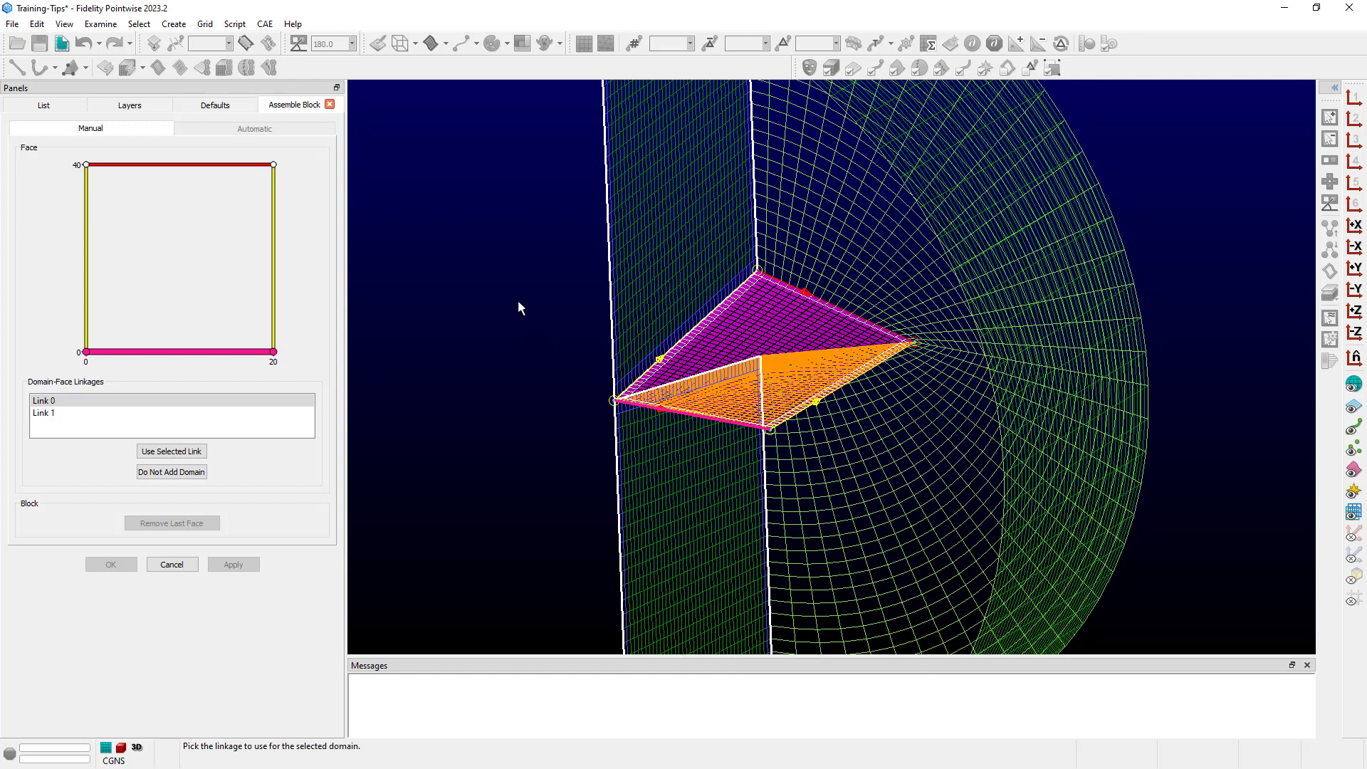
pyautogui.moveTo(797, 520); pyautogui.dragTo(1005, 580, button='middle')
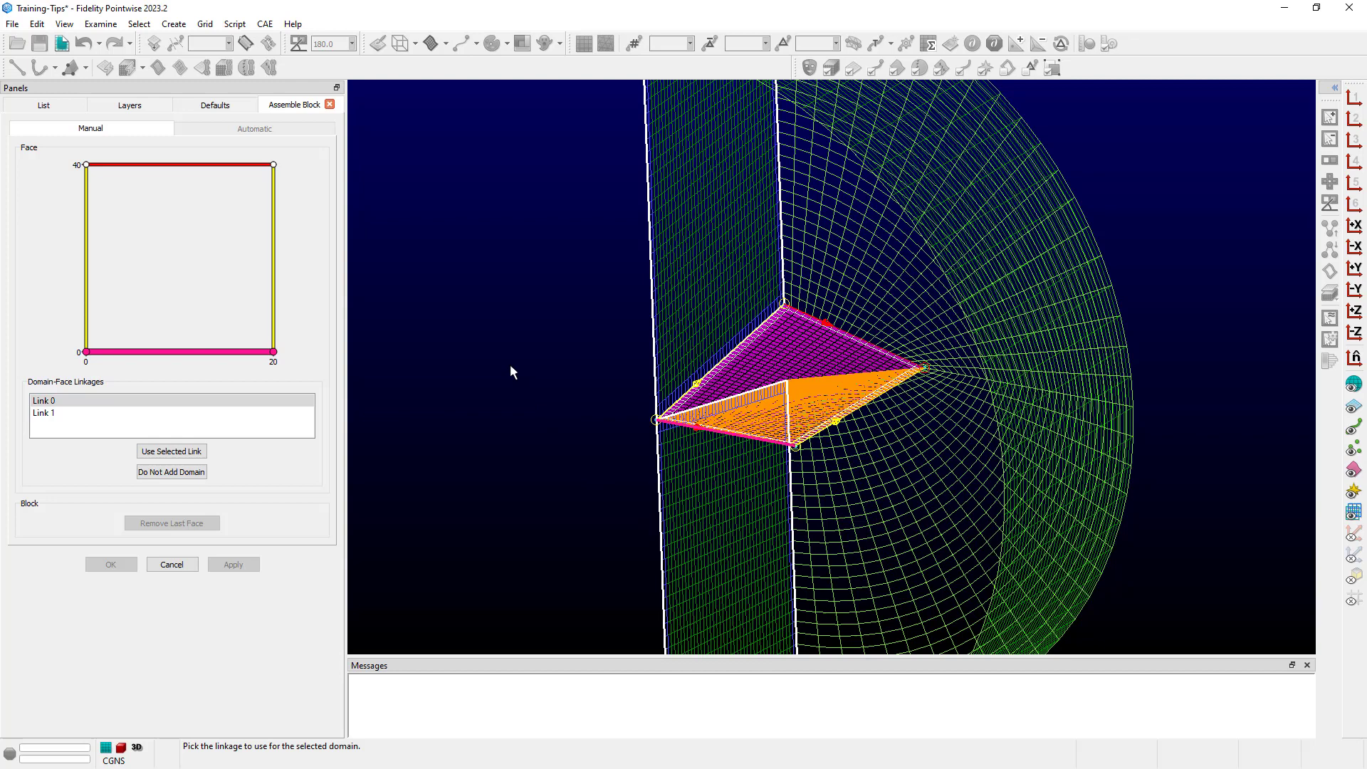
# Step: Apply Link 1 so both triangular domains form one C-style face, and check it
pyautogui.click(48, 413)
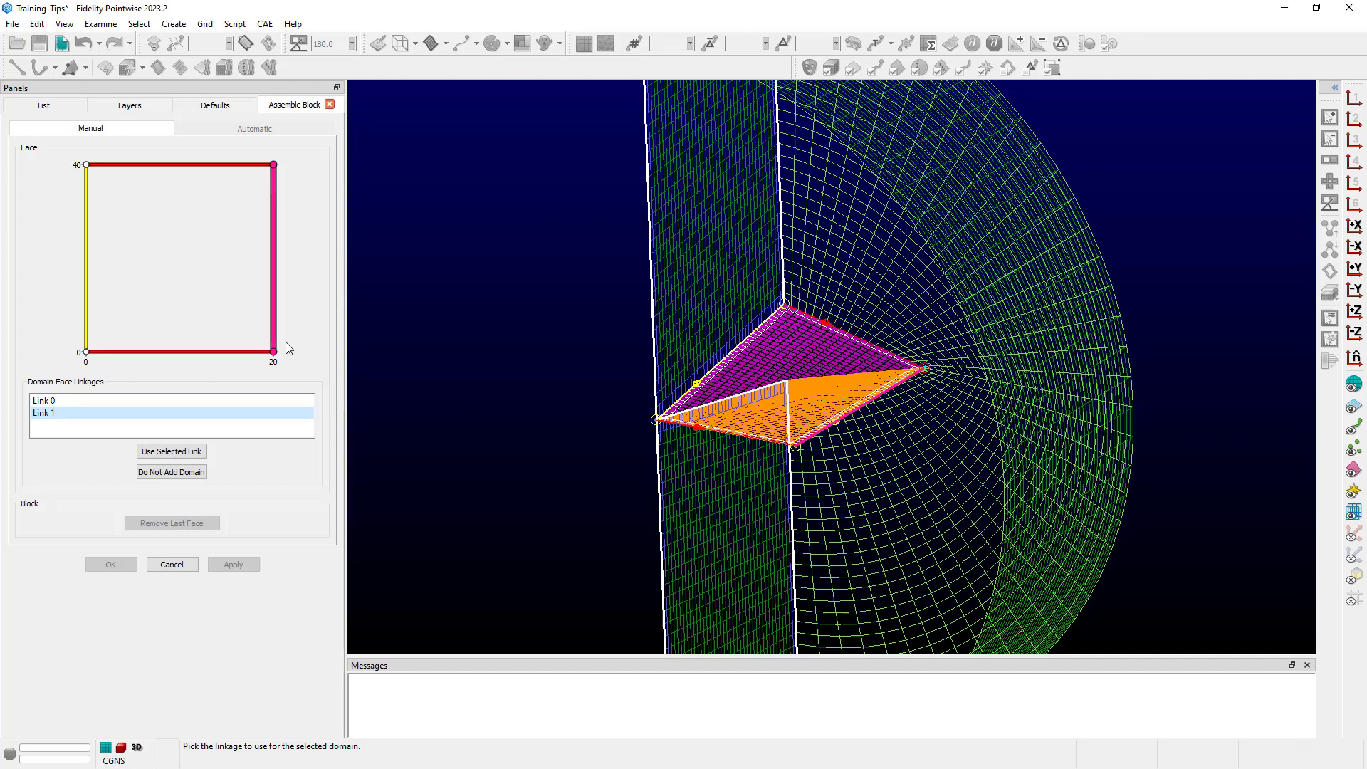
pyautogui.click(171, 450)
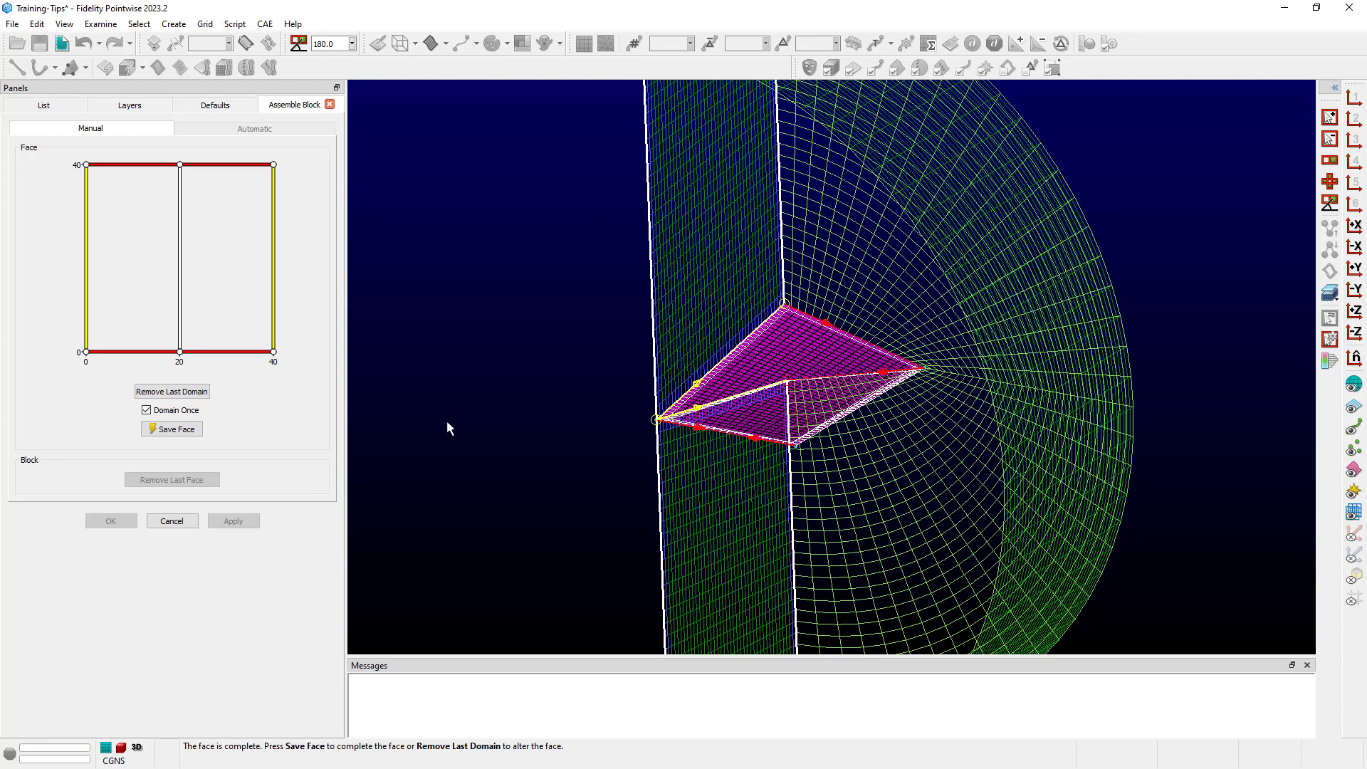
pyautogui.keyDown('ctrl'); pyautogui.moveTo(521, 413); pyautogui.dragTo(531, 414, button='right'); pyautogui.keyUp('ctrl')
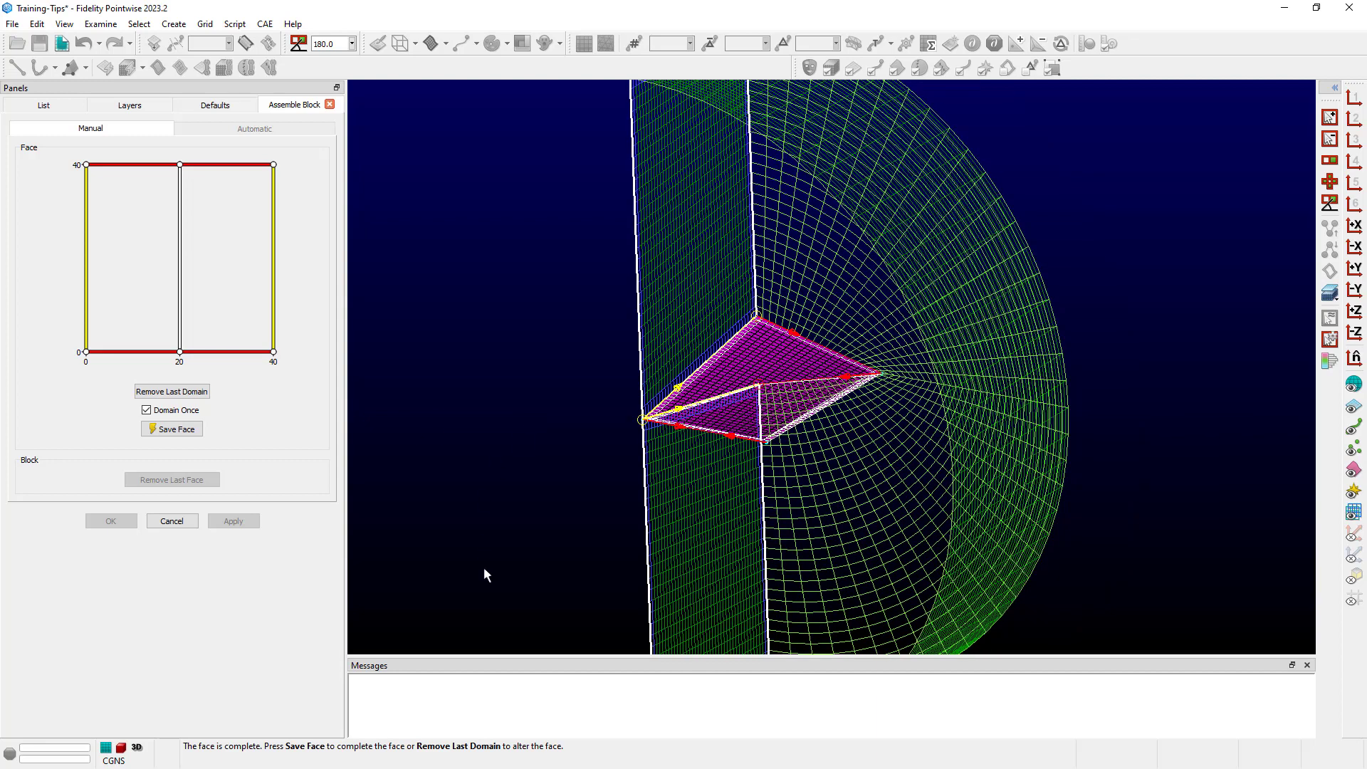